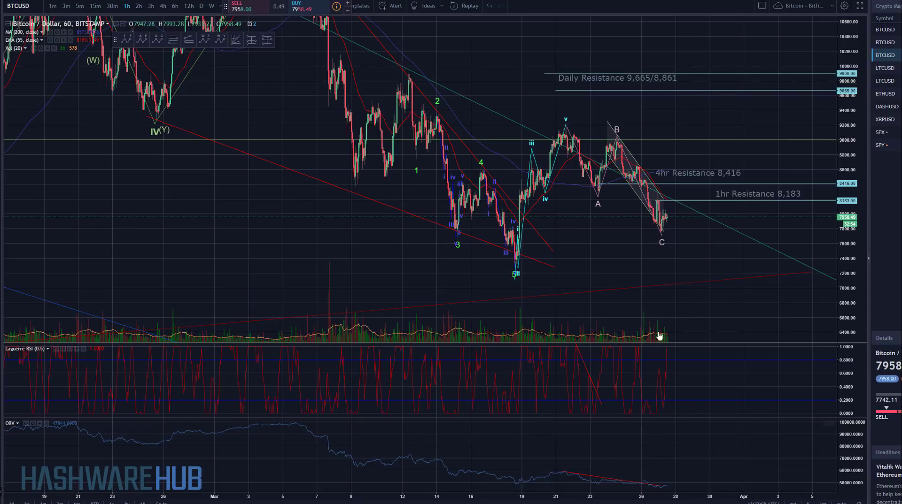
# Examine the A-B-C correction and its descending channel against the 1hr and 4hr resistance levels on the hourly Bitstamp chart.
pyautogui.scroll(5, 658, 336)
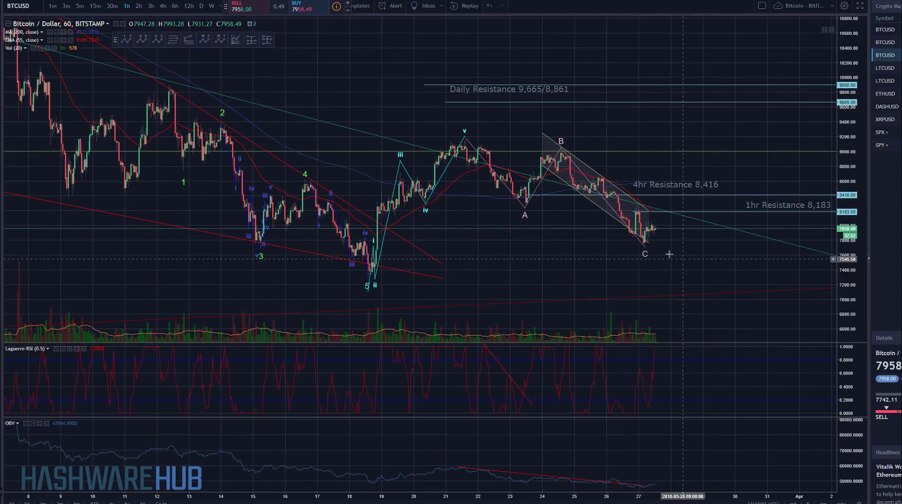
pyautogui.scroll(5, 669, 255)
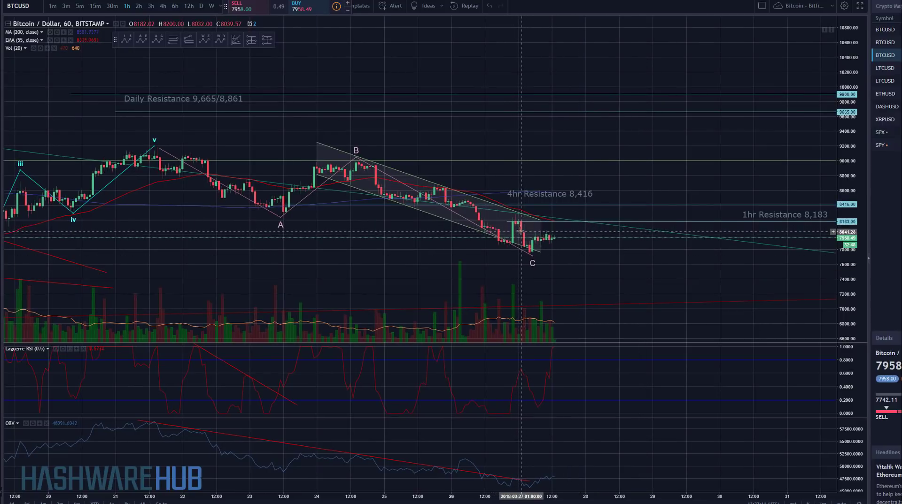
pyautogui.moveTo(843, 283); pyautogui.dragTo(844, 263)
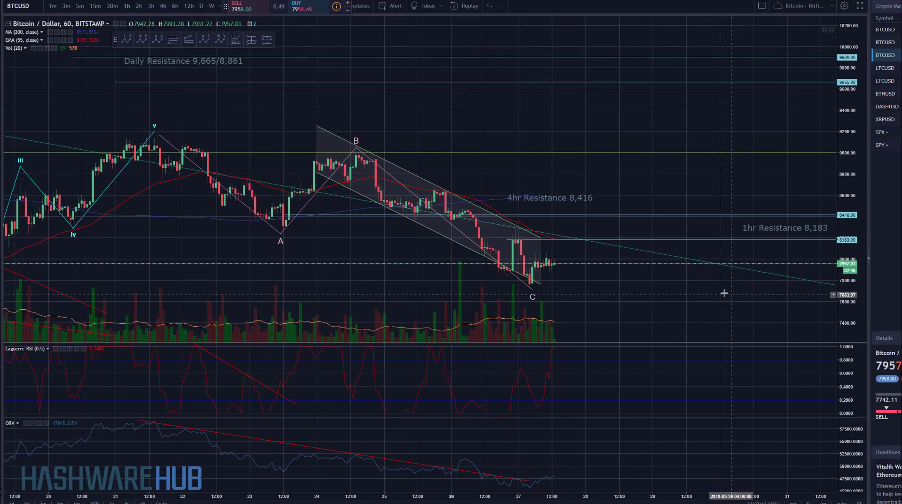
pyautogui.moveTo(723, 296); pyautogui.dragTo(723, 258)
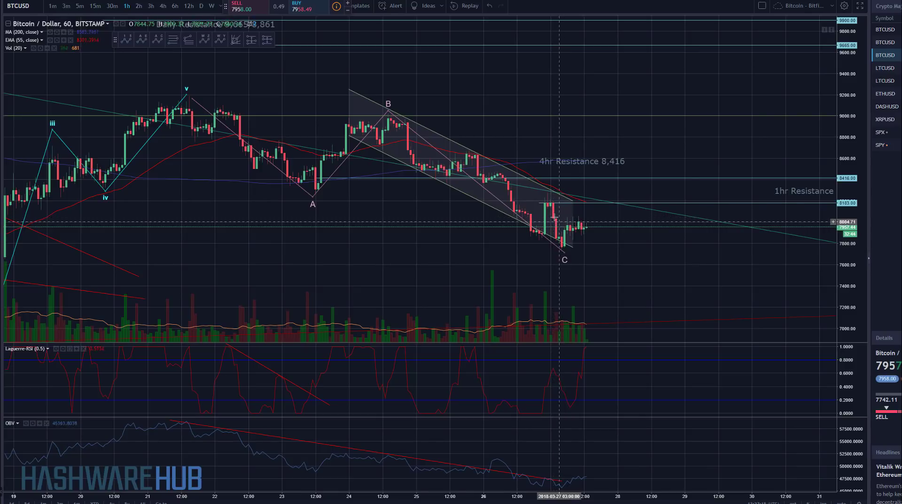
pyautogui.scroll(-3, 656, 268)
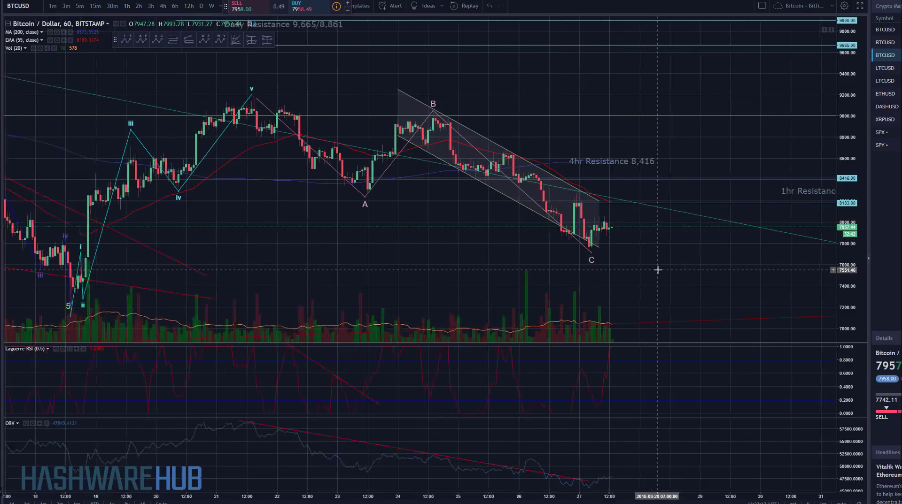
pyautogui.scroll(-4, 694, 269)
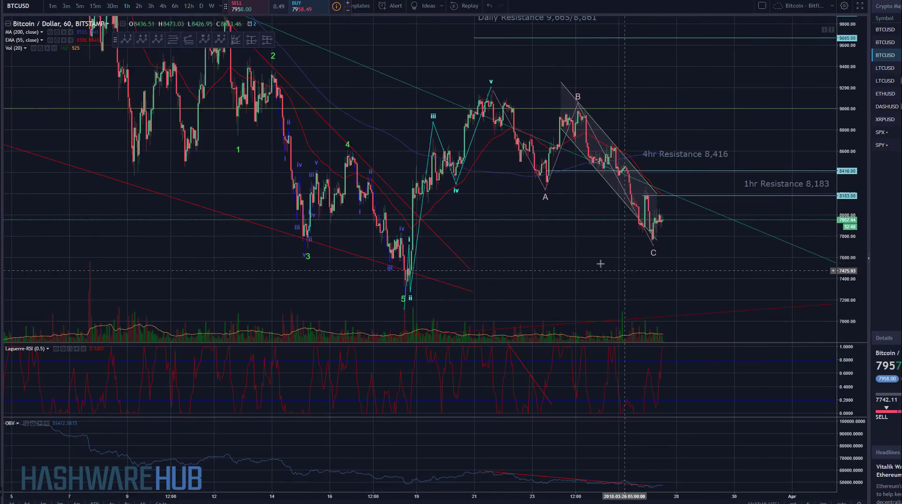
pyautogui.moveTo(583, 264); pyautogui.dragTo(580, 265)
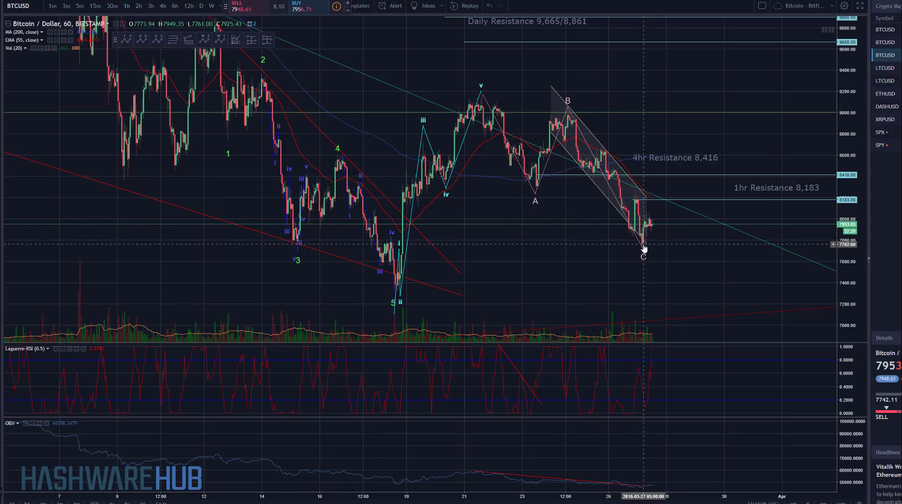
pyautogui.scroll(-4, 644, 249)
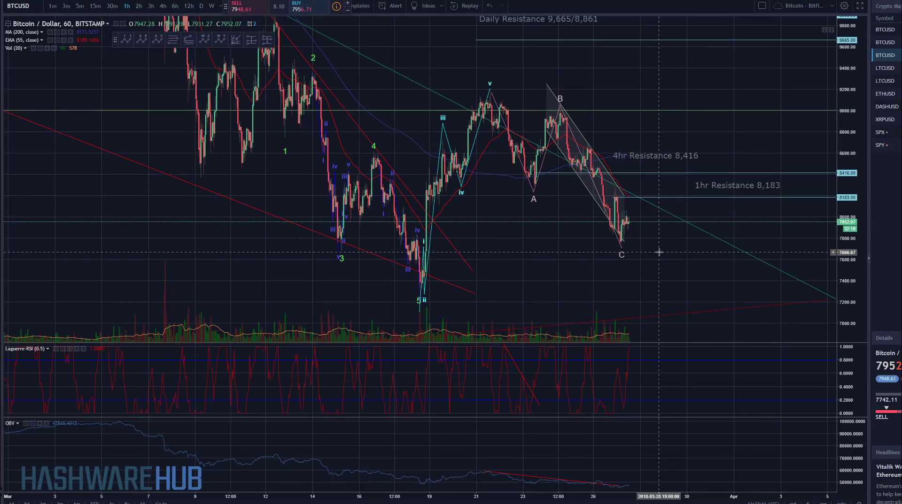
pyautogui.scroll(-3, 655, 253)
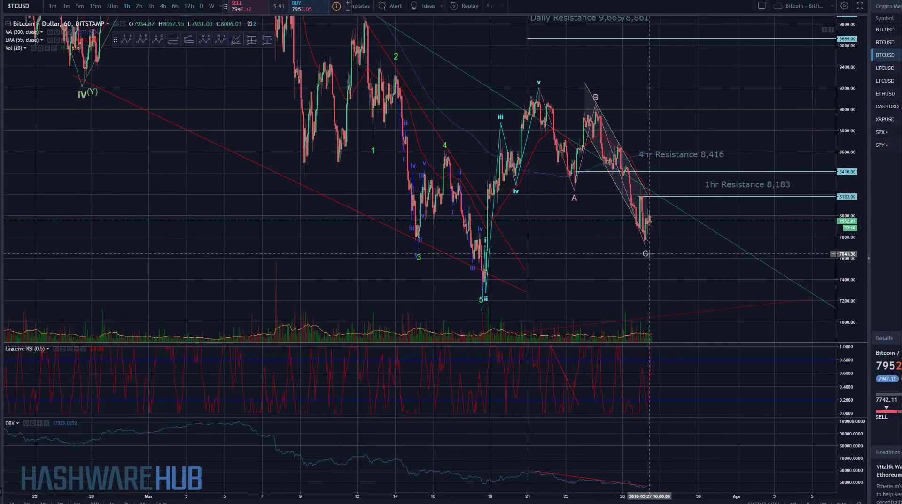
pyautogui.hscroll(1, 667, 257)
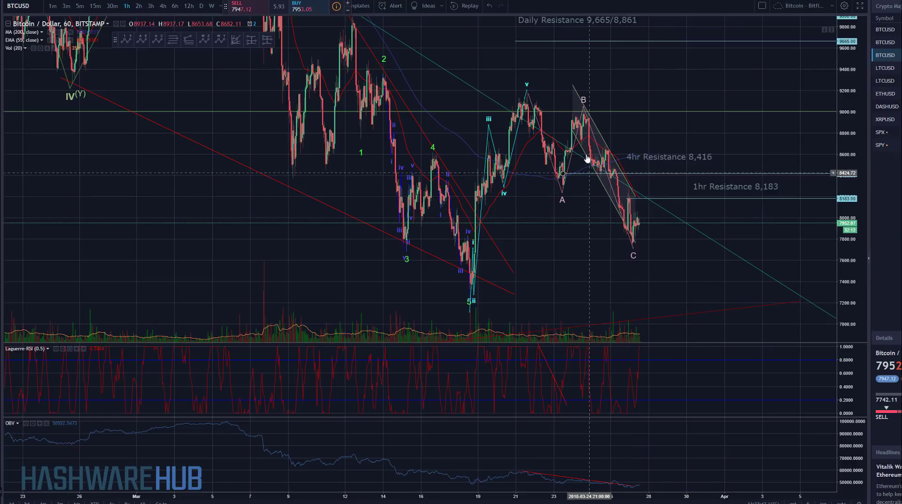
pyautogui.click(603, 172)
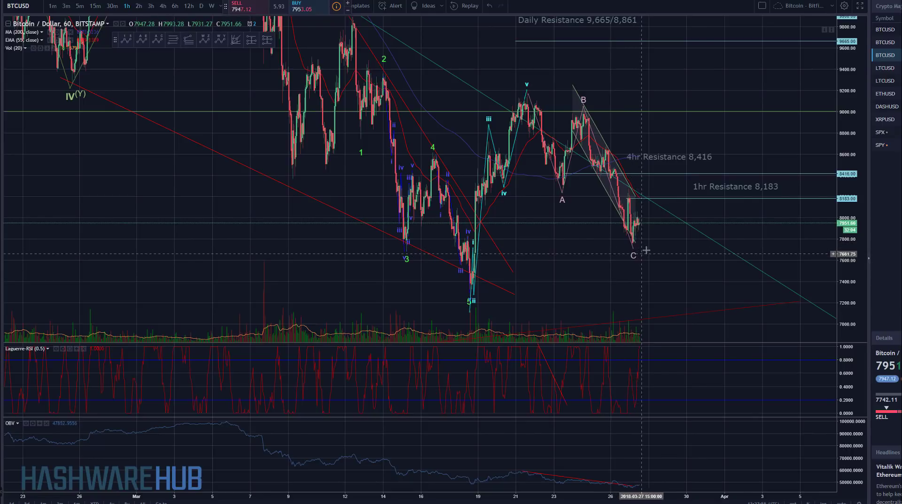
pyautogui.scroll(-1, 695, 288)
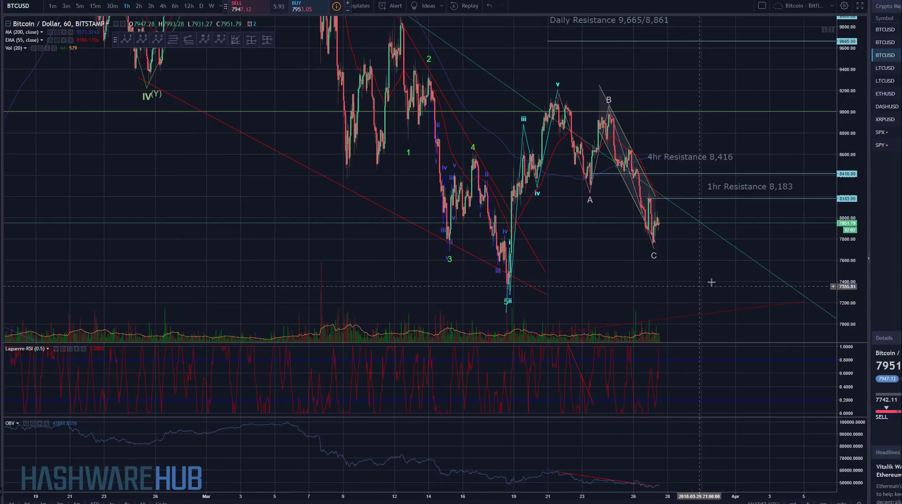
pyautogui.moveTo(713, 281); pyautogui.dragTo(666, 280)
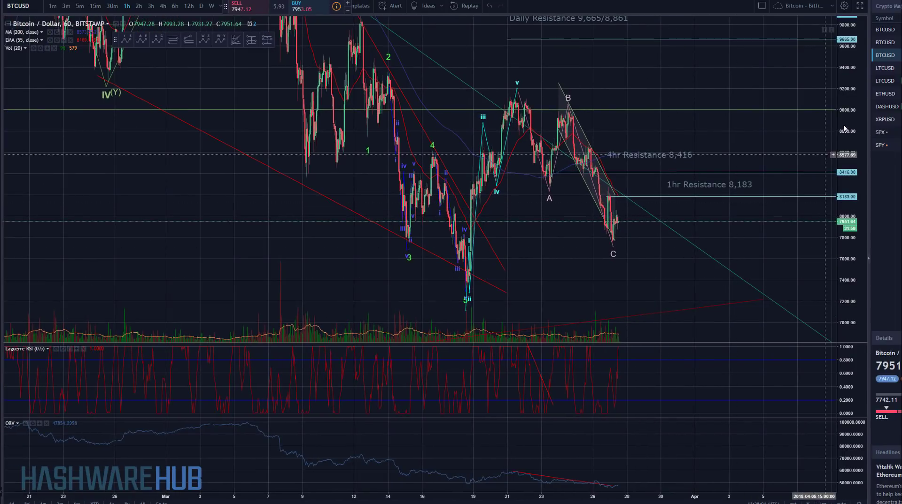
# Review the wider Elliott wave count from the early-February low through the late-March A-B-C correction.
pyautogui.moveTo(845, 196); pyautogui.dragTo(843, 257)
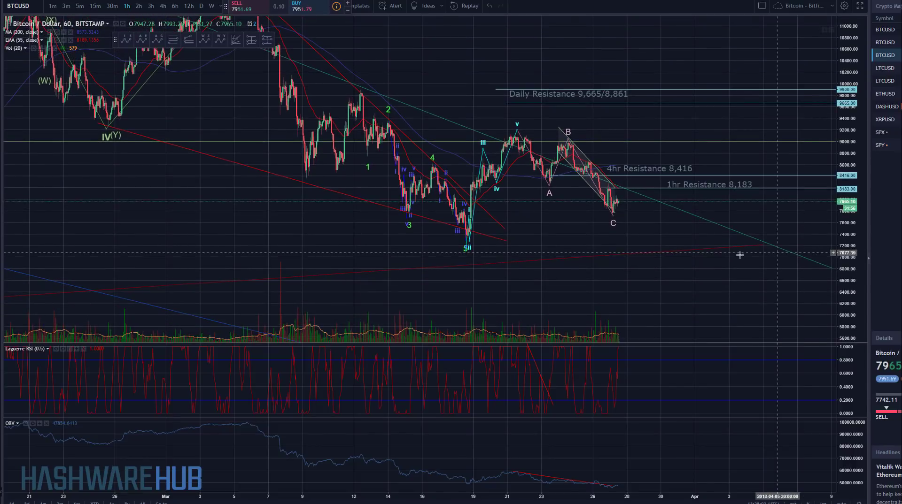
pyautogui.scroll(-2, 741, 258)
pyautogui.moveTo(748, 286); pyautogui.dragTo(698, 293)
pyautogui.moveTo(844, 162); pyautogui.dragTo(844, 197)
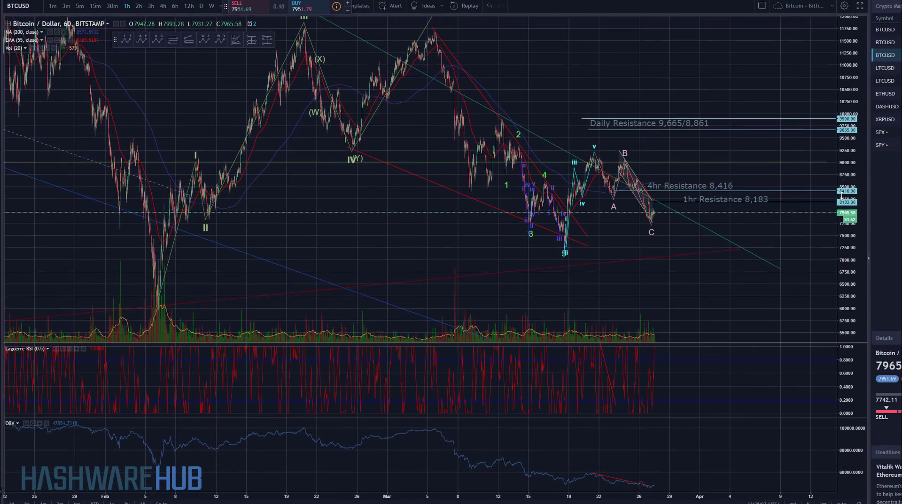
pyautogui.moveTo(689, 294); pyautogui.dragTo(671, 295)
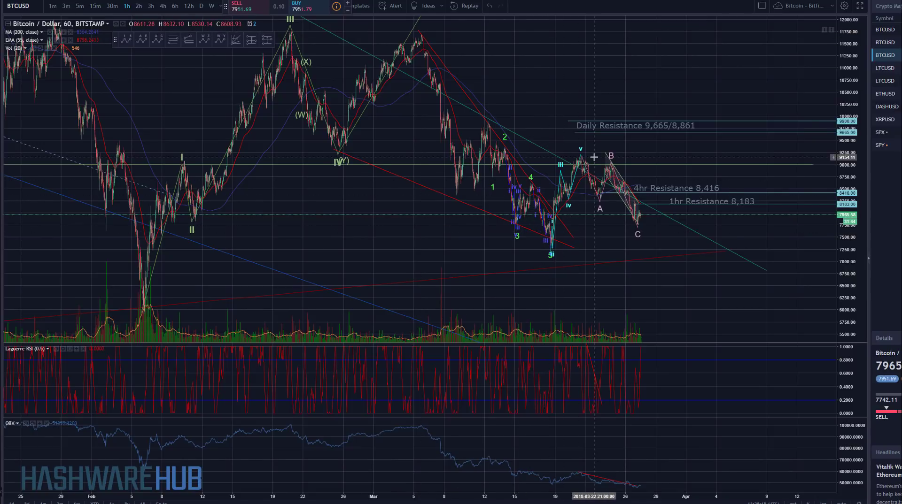
pyautogui.click(642, 214)
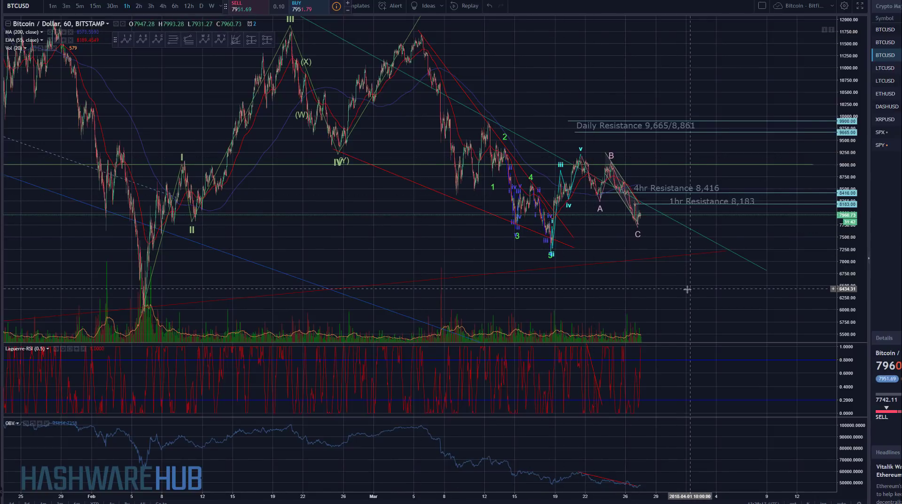
pyautogui.hscroll(1, 676, 291)
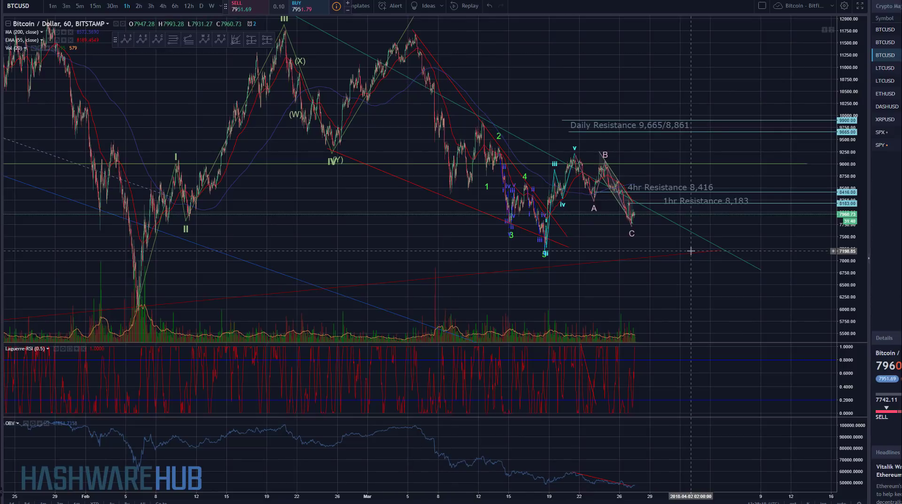
pyautogui.hscroll(1, 690, 251)
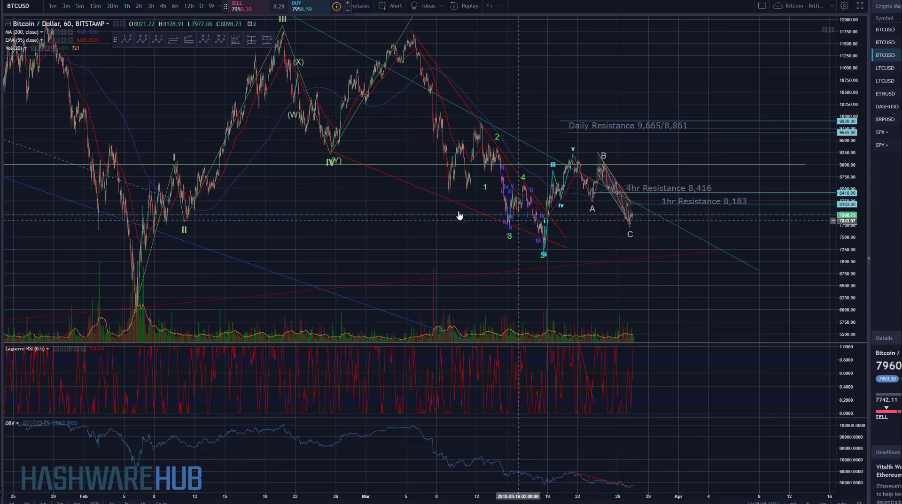
pyautogui.click(543, 229)
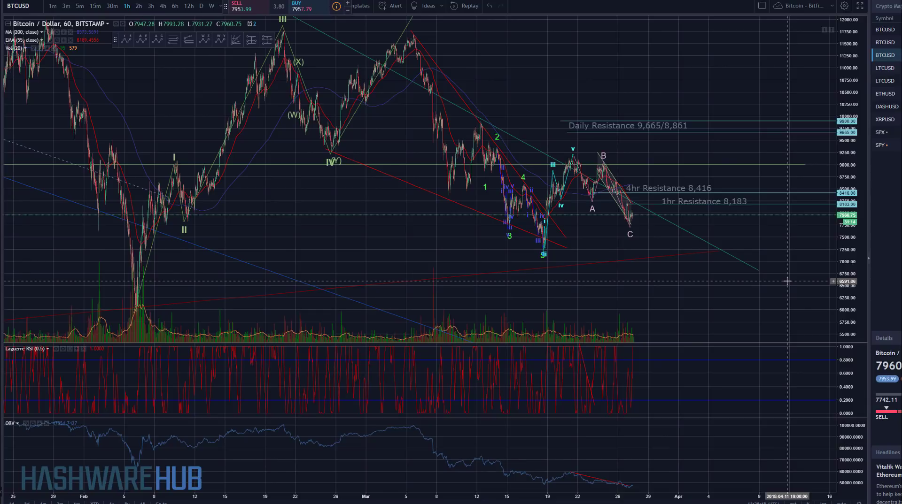
# Inspect the area beyond wave C where the falling green trendline and rising red trendline converge in early April.
pyautogui.scroll(3, 561, 226)
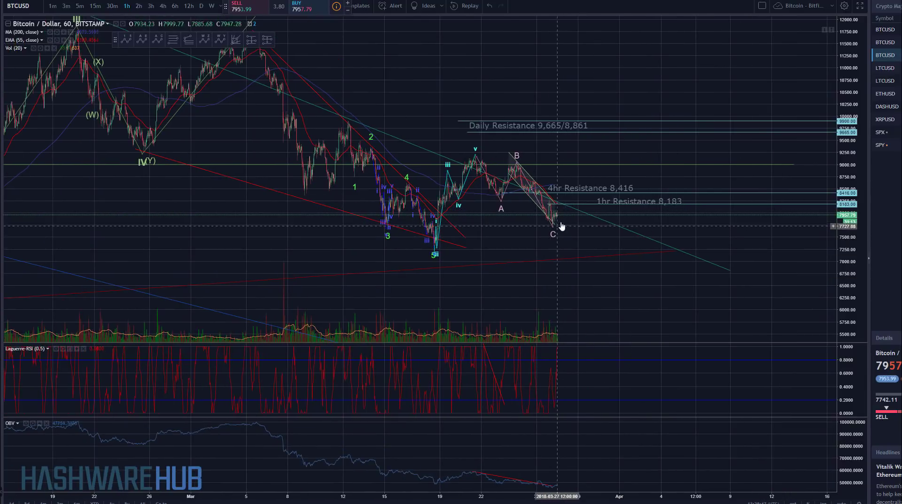
pyautogui.scroll(-3, 561, 227)
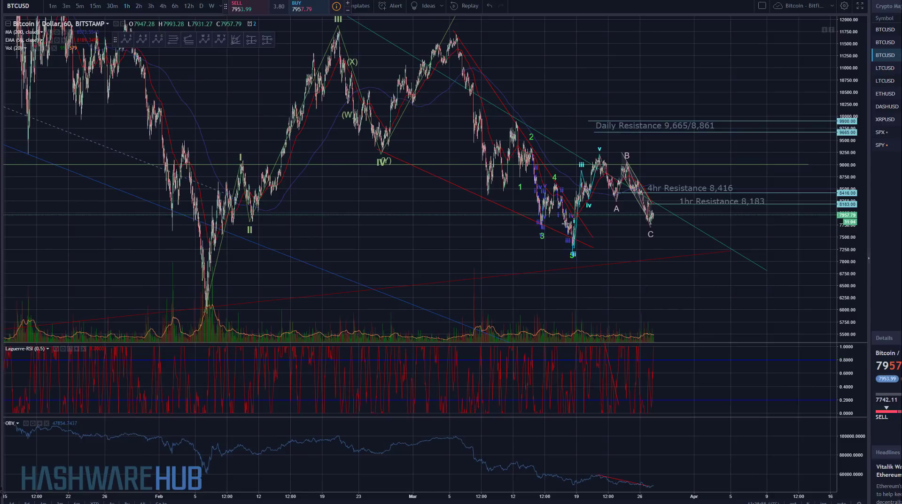
pyautogui.scroll(3, 602, 233)
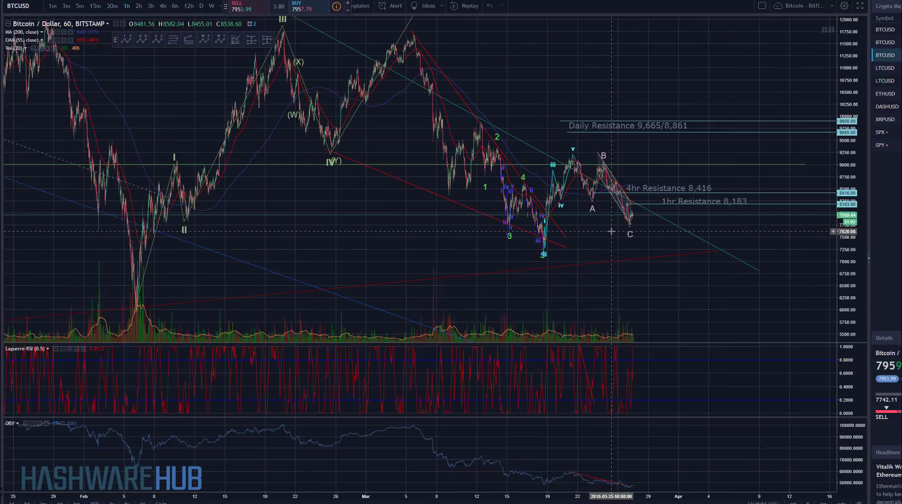
pyautogui.scroll(3, 611, 231)
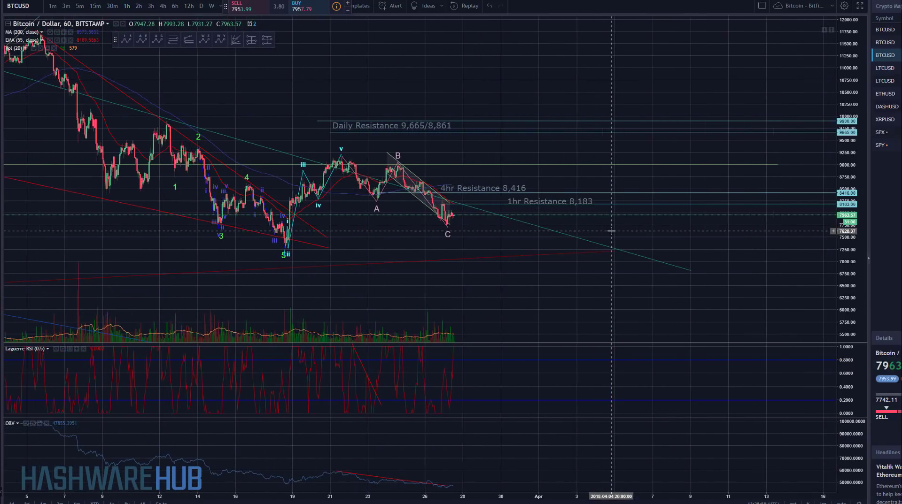
pyautogui.moveTo(486, 233); pyautogui.dragTo(559, 219)
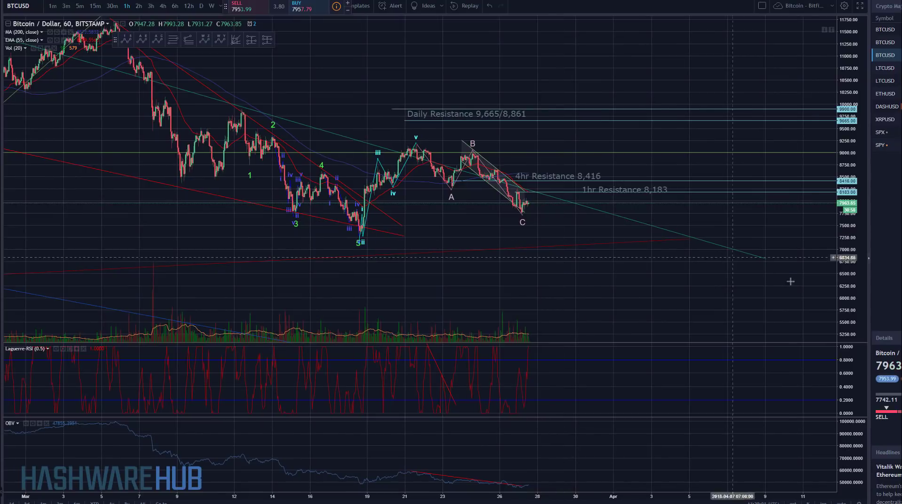
pyautogui.moveTo(841, 309); pyautogui.dragTo(840, 256)
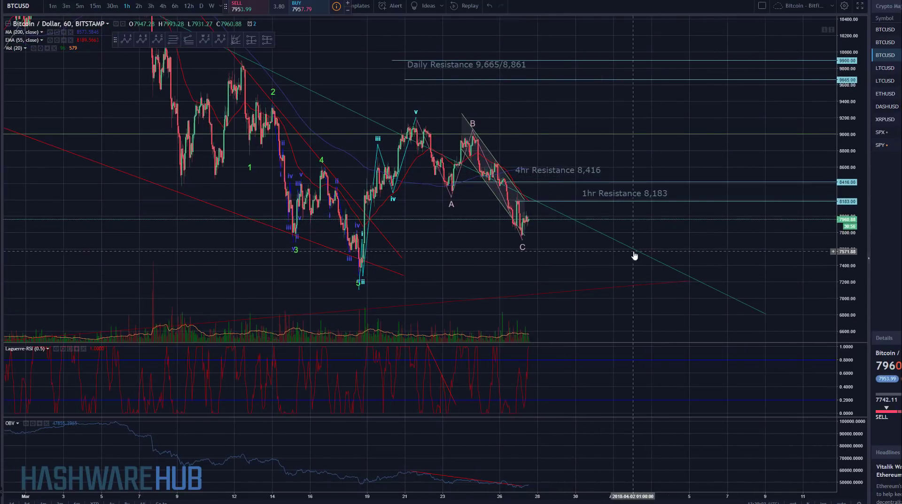
pyautogui.moveTo(675, 305); pyautogui.dragTo(665, 256)
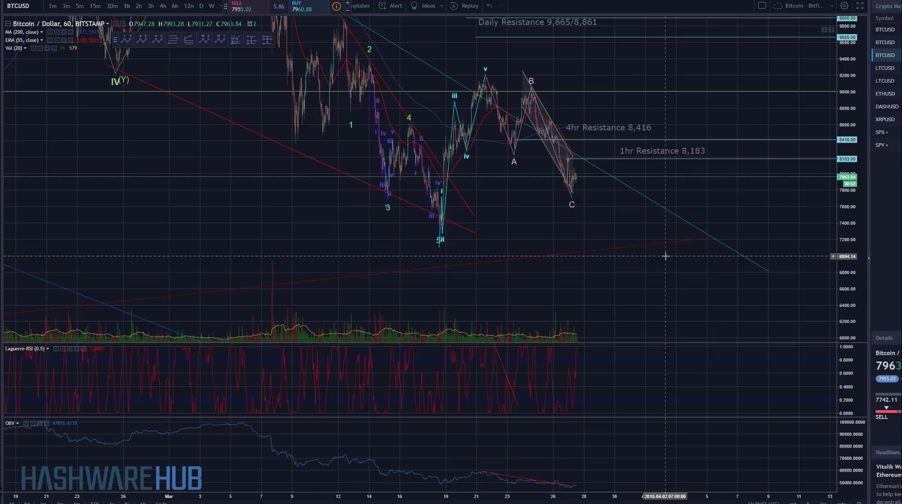
pyautogui.scroll(-3, 665, 256)
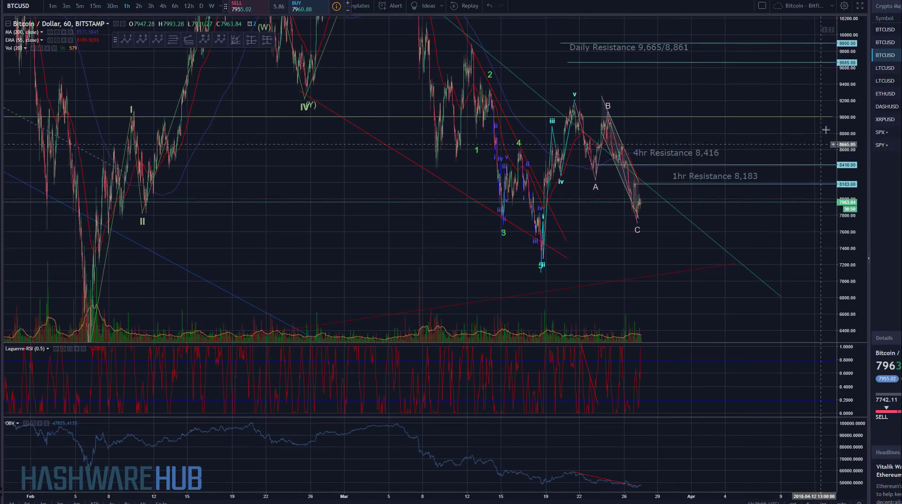
pyautogui.moveTo(840, 135); pyautogui.dragTo(841, 221)
pyautogui.scroll(-3, 694, 207)
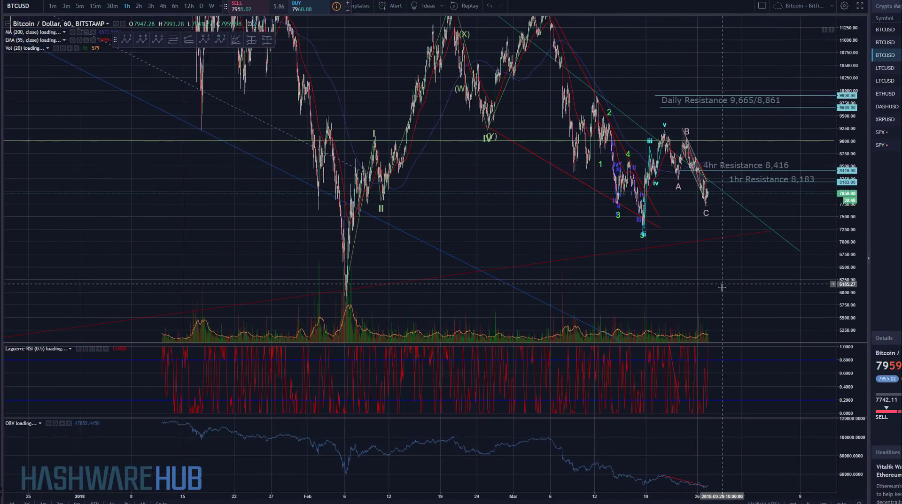
pyautogui.moveTo(701, 284); pyautogui.dragTo(686, 290)
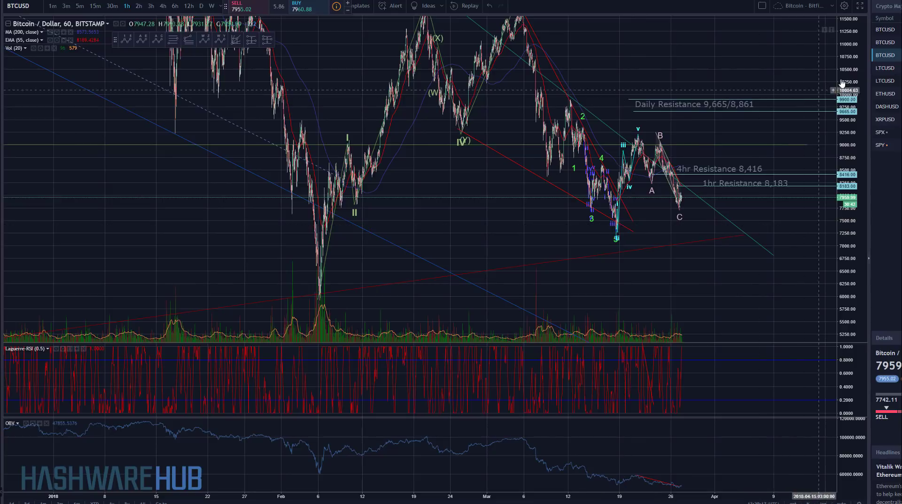
# Compare the long-term rising red trendline on the hourly BTCUSD charts from Bitfinex and Coinbase, back to November.
pyautogui.click(885, 43)
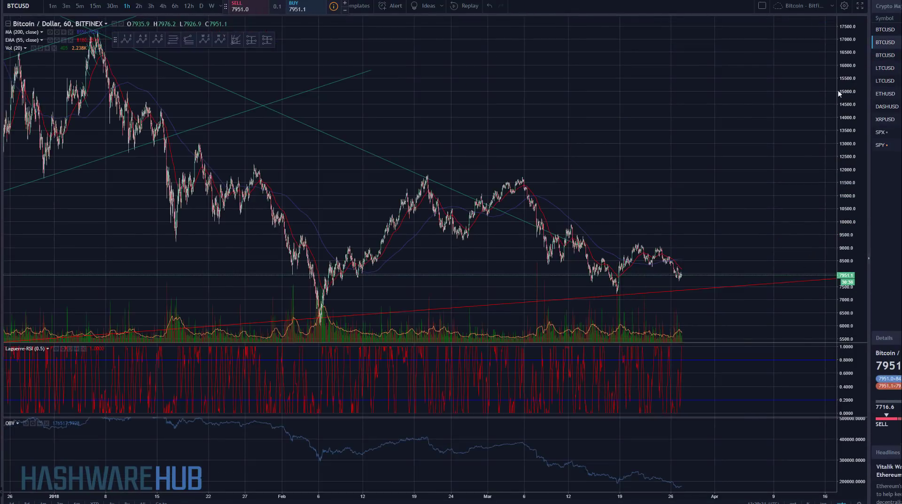
pyautogui.scroll(-3, 620, 235)
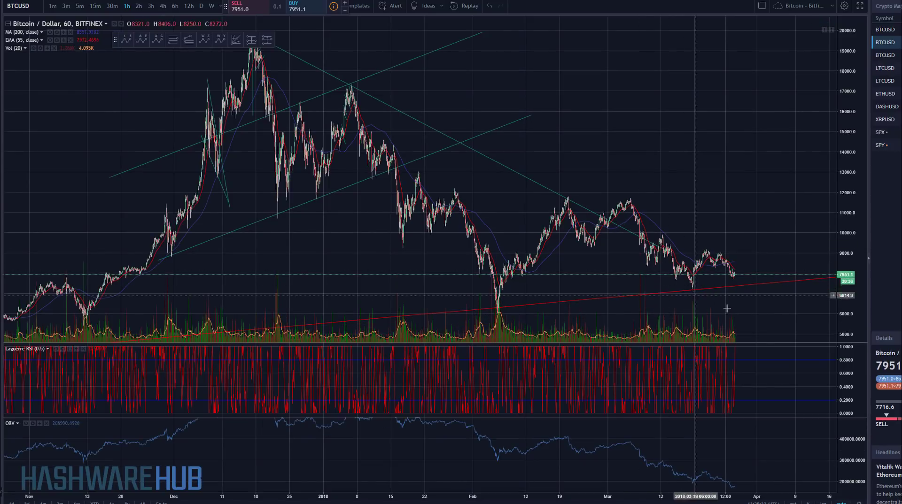
pyautogui.scroll(-2, 733, 249)
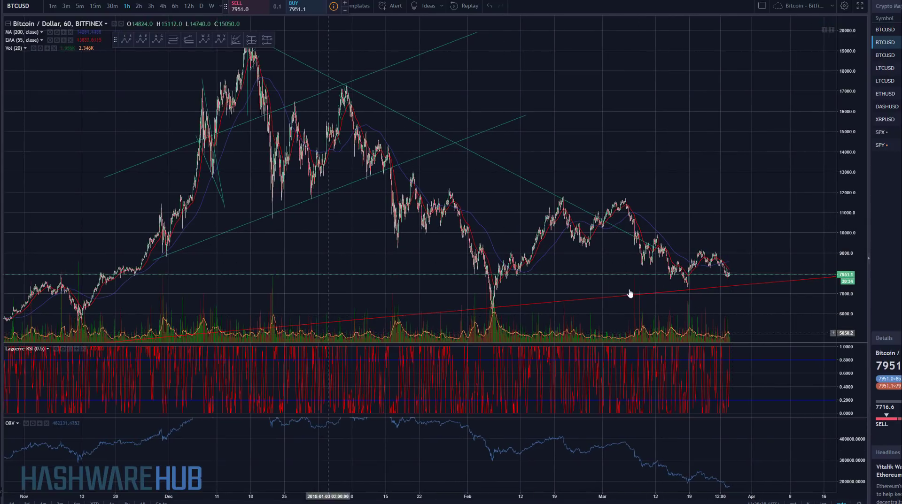
pyautogui.moveTo(853, 198); pyautogui.dragTo(848, 214)
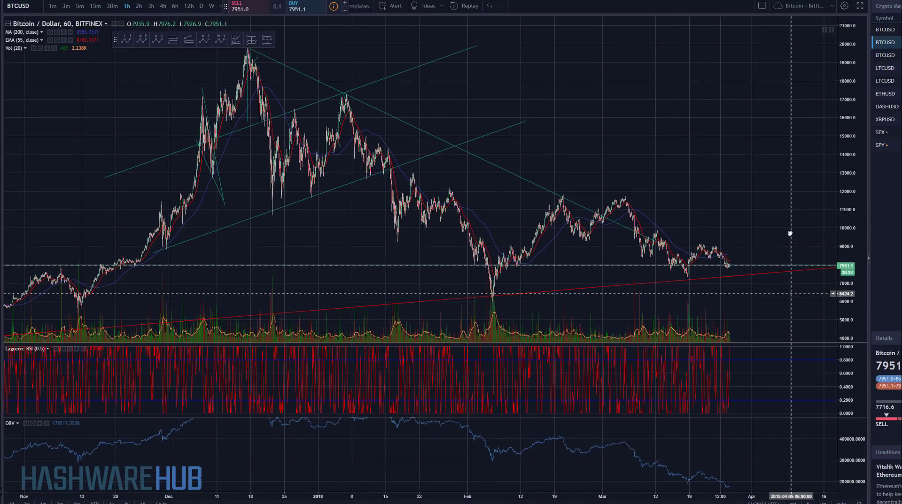
pyautogui.moveTo(811, 266); pyautogui.dragTo(759, 241)
pyautogui.moveTo(209, 291); pyautogui.dragTo(480, 250)
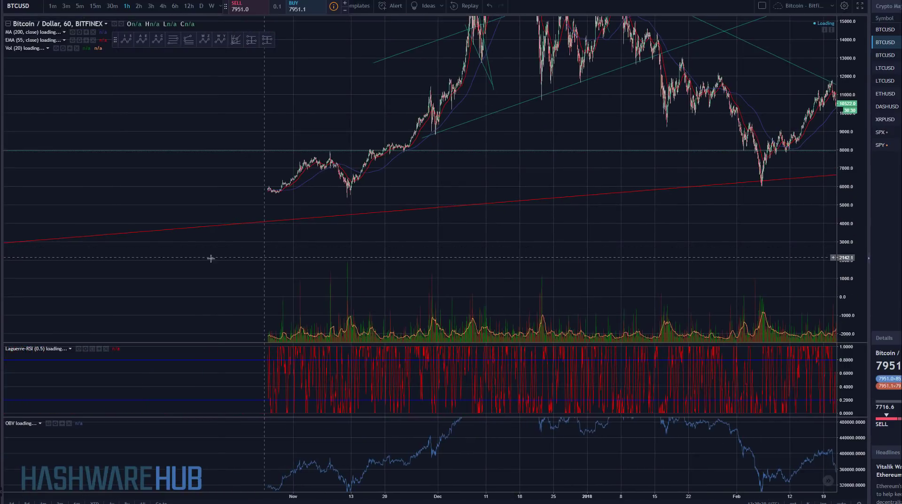
pyautogui.moveTo(664, 260); pyautogui.dragTo(529, 264)
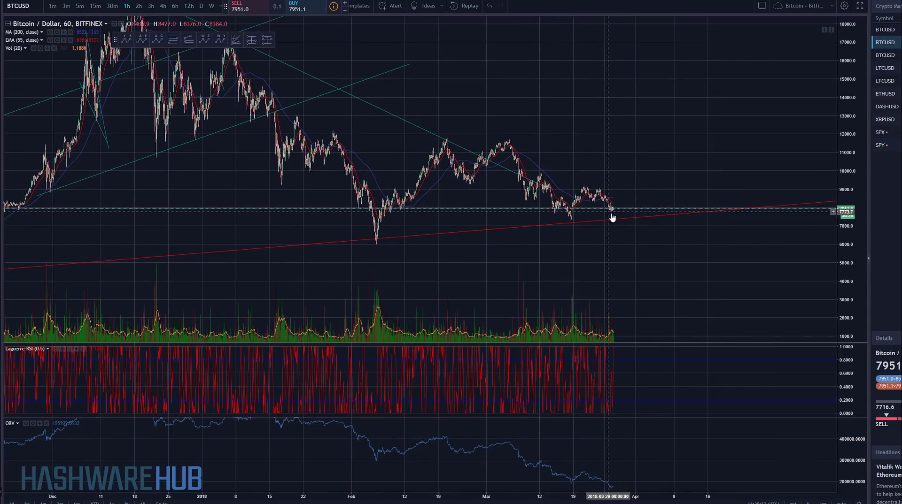
pyautogui.click(886, 29)
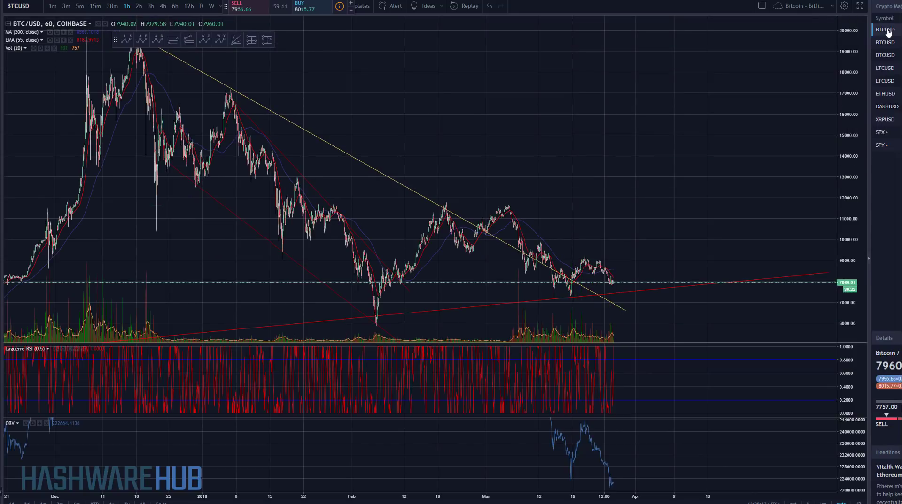
# Return to the hourly Bitstamp BTCUSD chart and examine wave C against the rising red trendline and the February-to-March Elliott wave count.
pyautogui.click(888, 57)
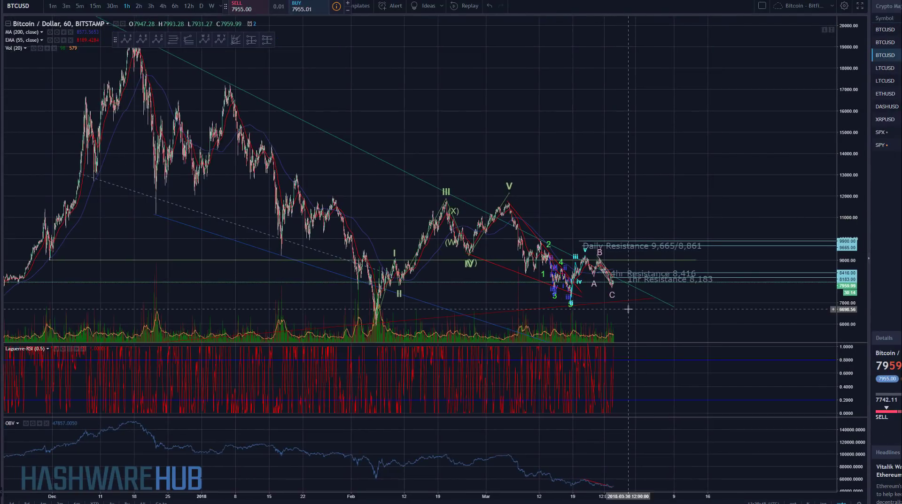
pyautogui.moveTo(692, 368); pyautogui.dragTo(783, 269)
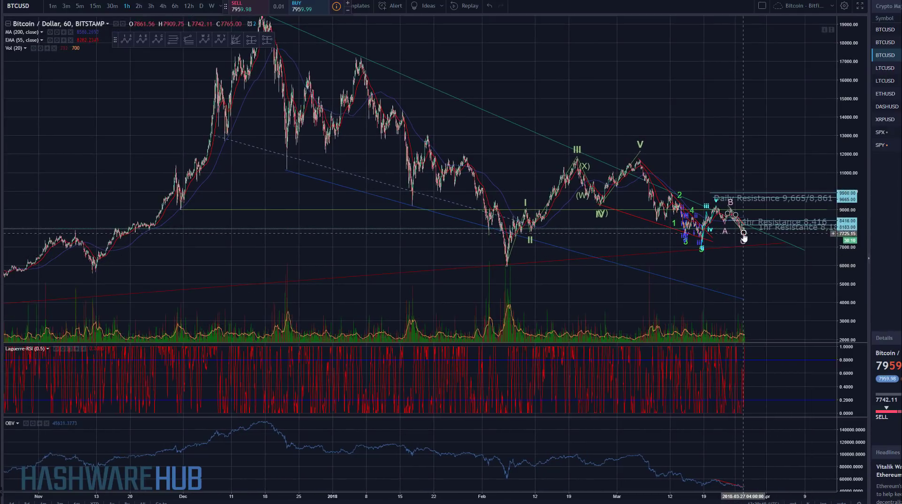
pyautogui.scroll(3, 608, 268)
pyautogui.scroll(1, 608, 268)
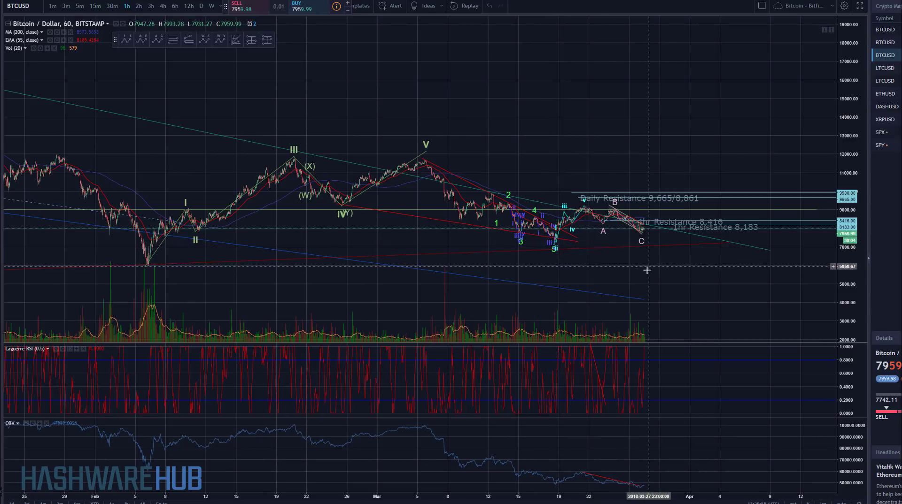
pyautogui.moveTo(646, 327); pyautogui.dragTo(688, 321)
pyautogui.moveTo(850, 263); pyautogui.dragTo(850, 220)
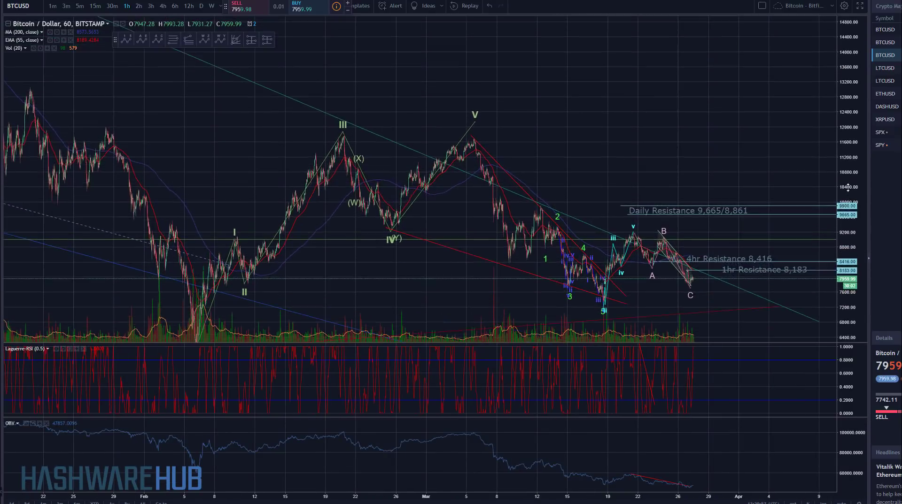
pyautogui.moveTo(745, 287); pyautogui.dragTo(727, 94)
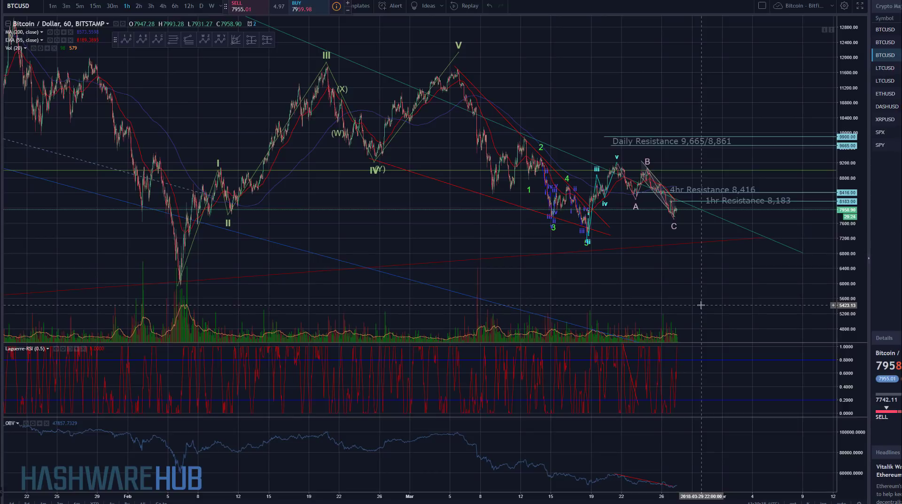
# Examine the A-B-C correction and the room below wave C down to the rising red trendline.
pyautogui.scroll(5, 700, 305)
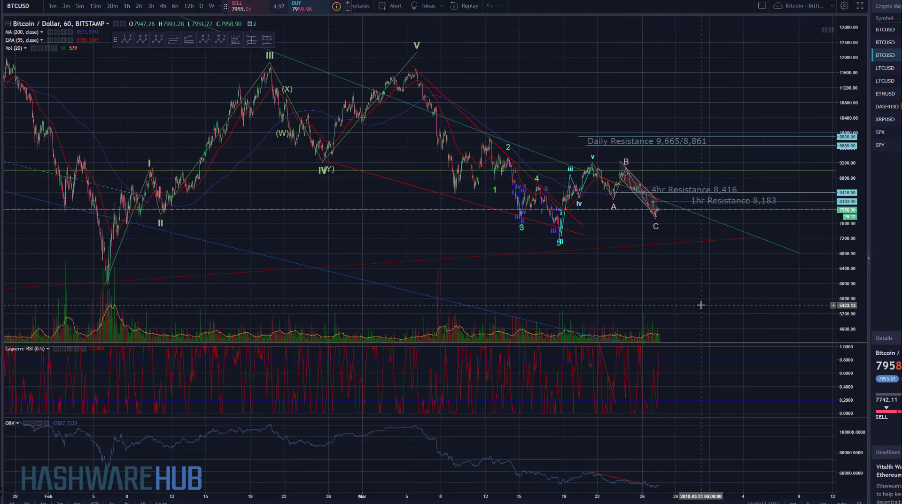
pyautogui.moveTo(583, 298); pyautogui.dragTo(562, 253)
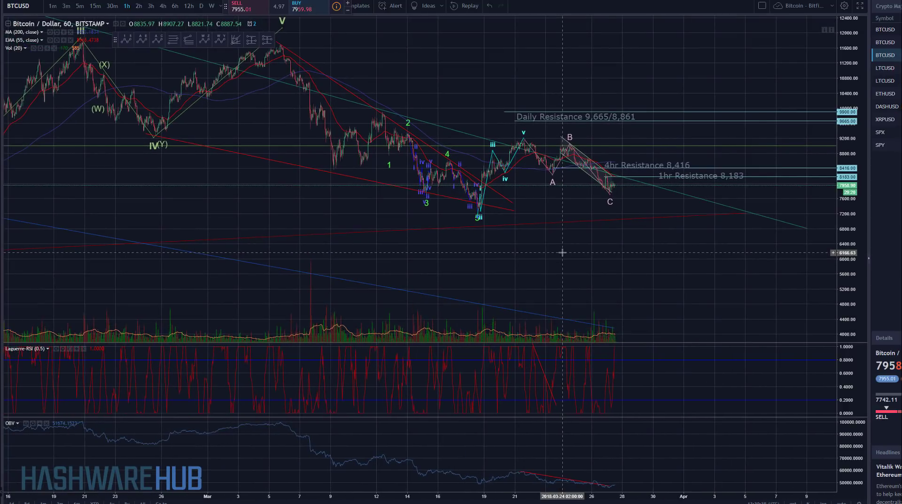
pyautogui.scroll(-3, 636, 255)
pyautogui.moveTo(636, 256); pyautogui.dragTo(592, 280)
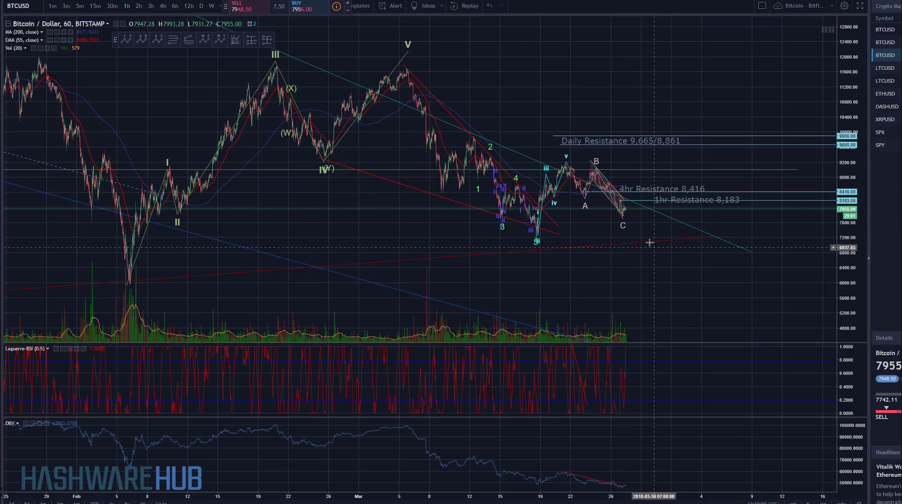
pyautogui.moveTo(645, 272); pyautogui.dragTo(657, 270)
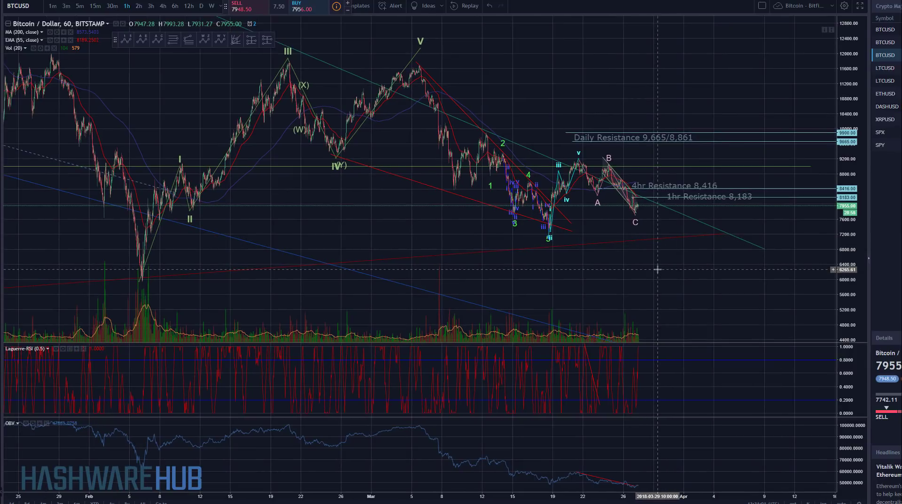
# Draw four short horizontal red lines below wave C from March 26 to about April 1, at about 7,470, 7,260, 7,070 and 6,817.
pyautogui.scroll(-5, 657, 269)
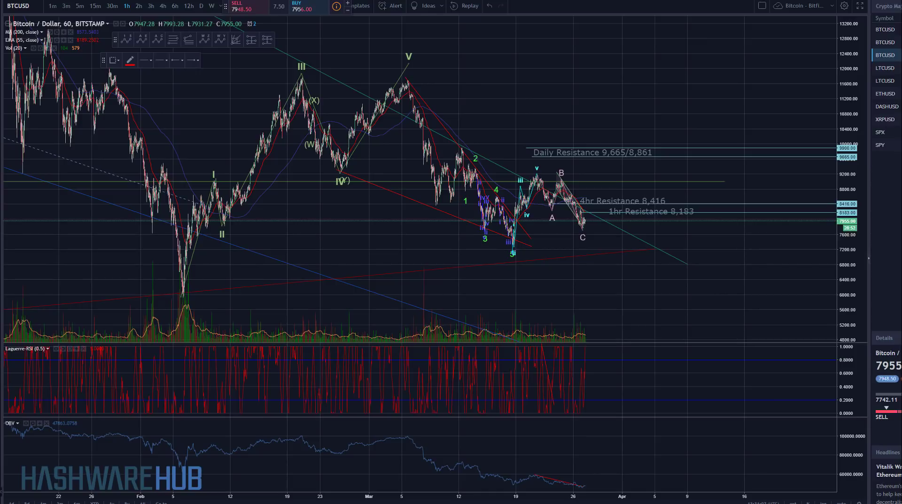
pyautogui.click(29, 43)
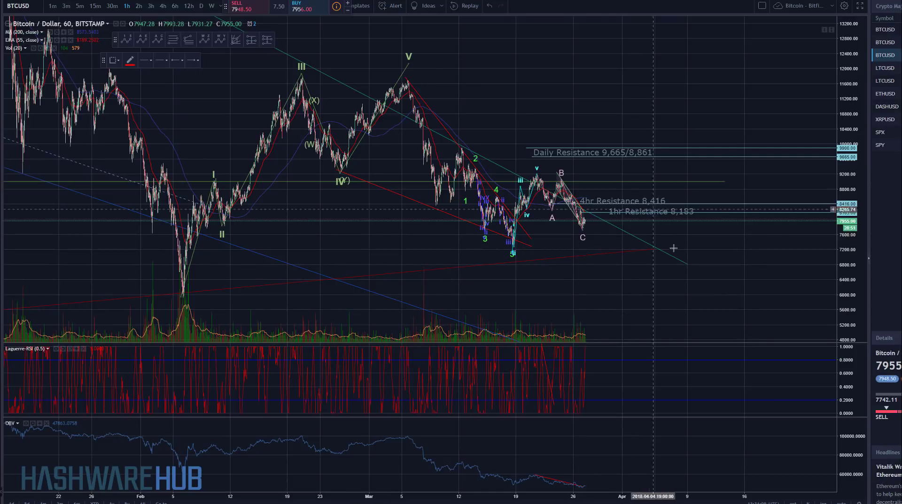
pyautogui.click(579, 255)
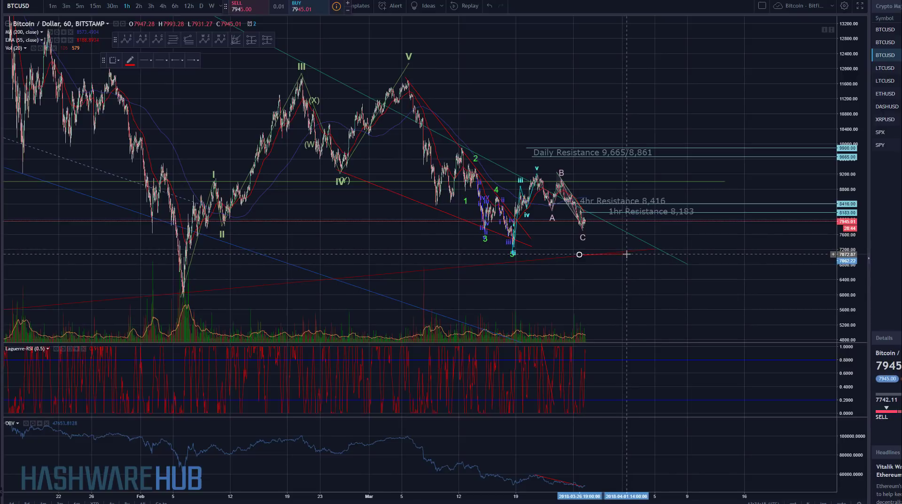
pyautogui.click(626, 254)
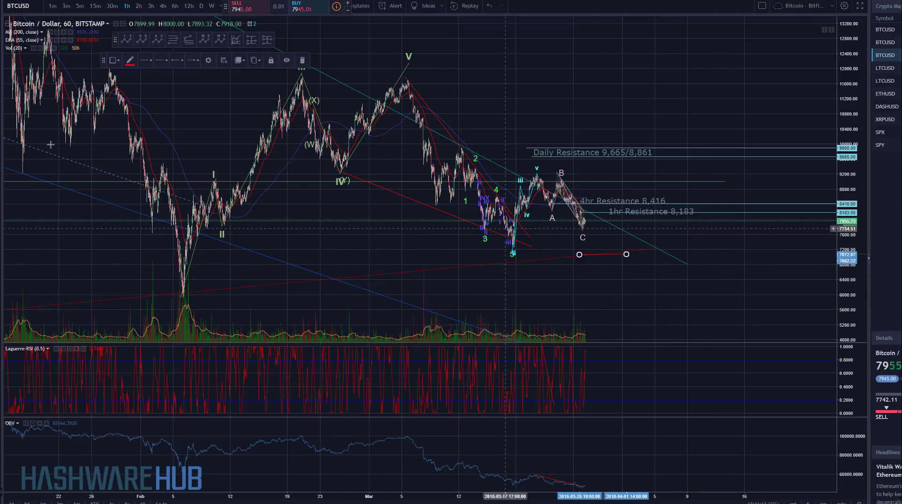
pyautogui.press('Escape')
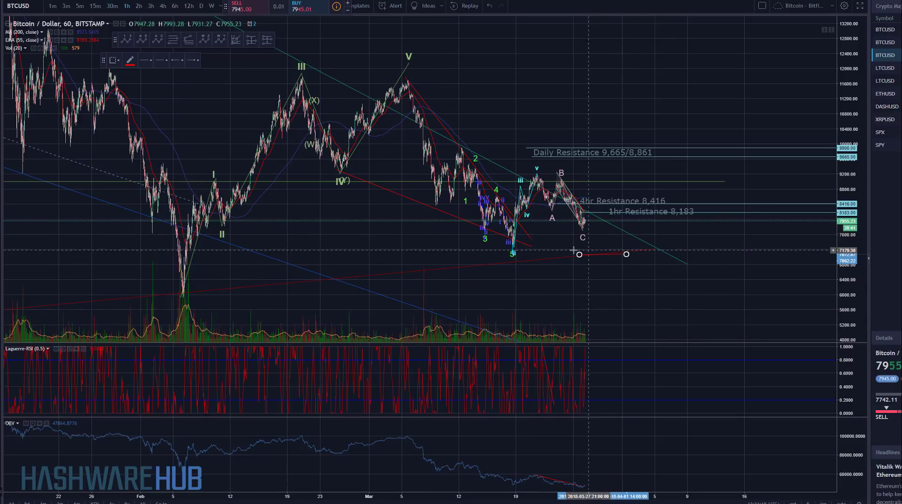
pyautogui.click(630, 247)
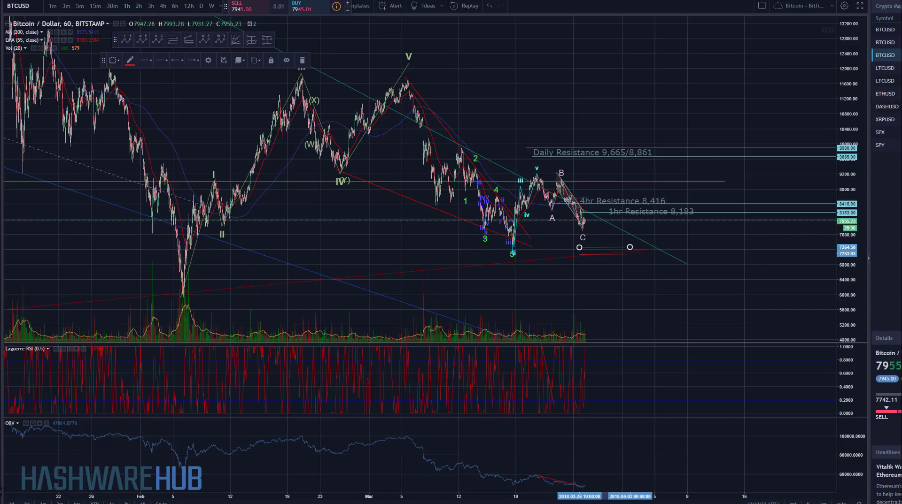
pyautogui.click(579, 239)
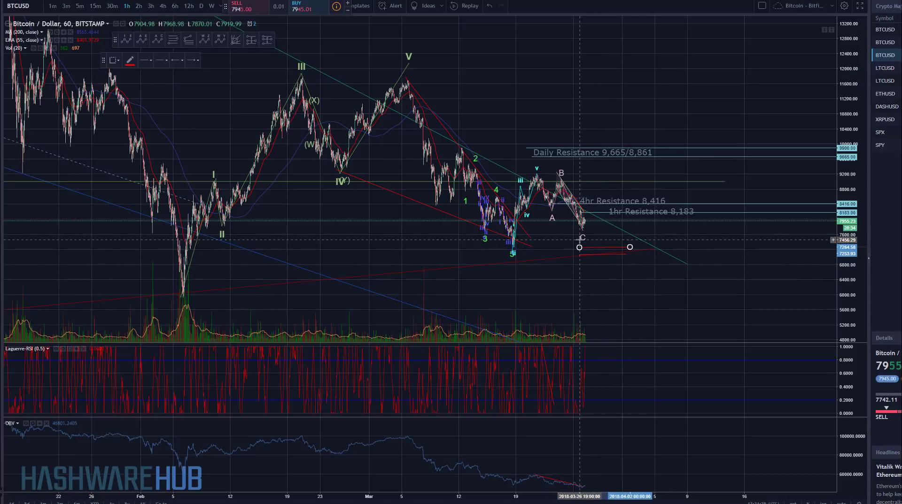
pyautogui.click(626, 239)
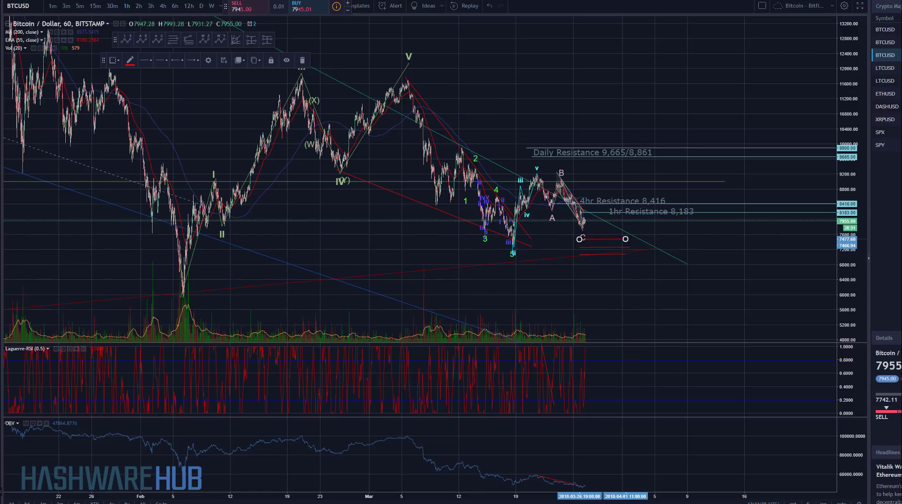
pyautogui.click(578, 263)
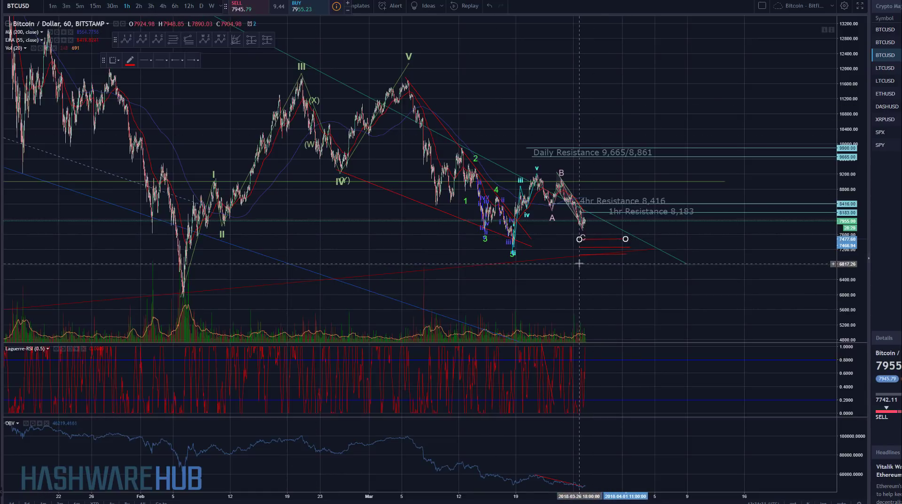
pyautogui.click(626, 263)
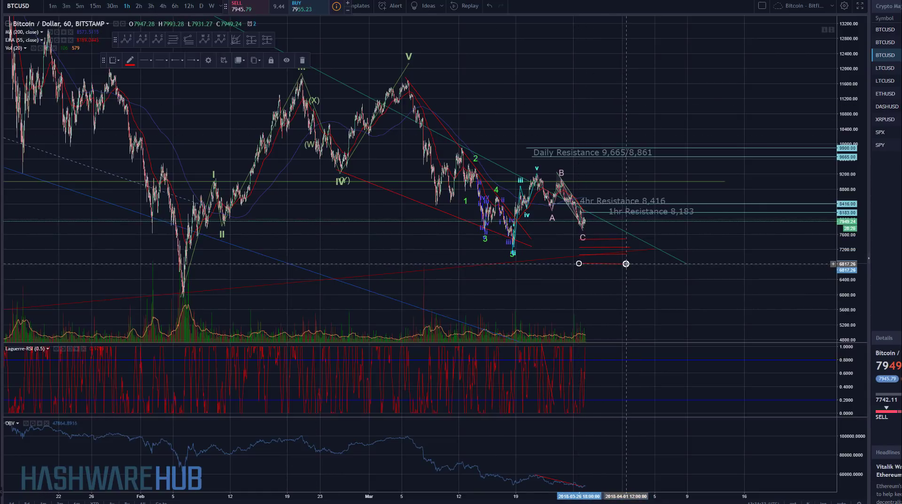
# Delete the four short horizontal red lines drawn below wave C.
pyautogui.scroll(4, 694, 291)
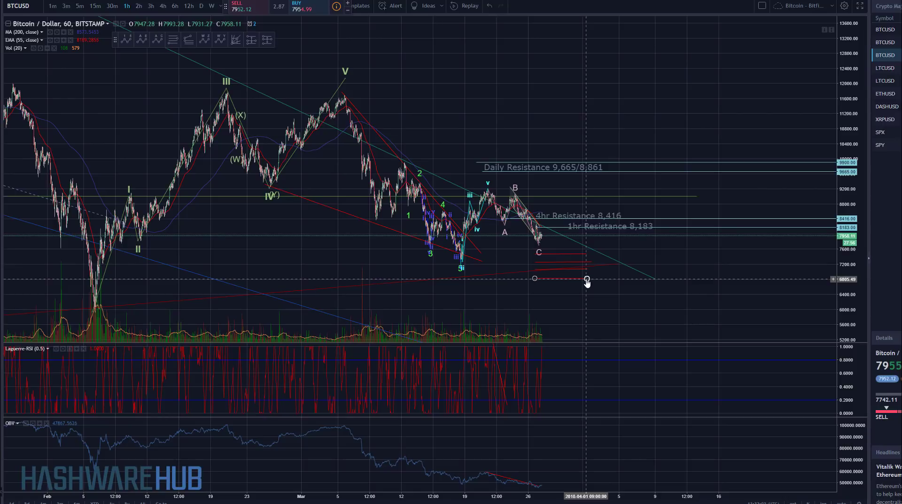
pyautogui.click(586, 279)
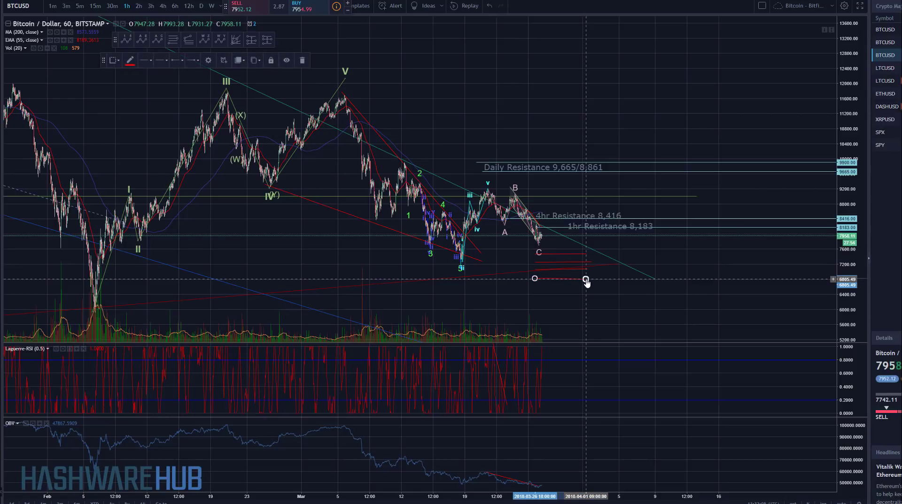
pyautogui.moveTo(586, 279); pyautogui.dragTo(569, 254)
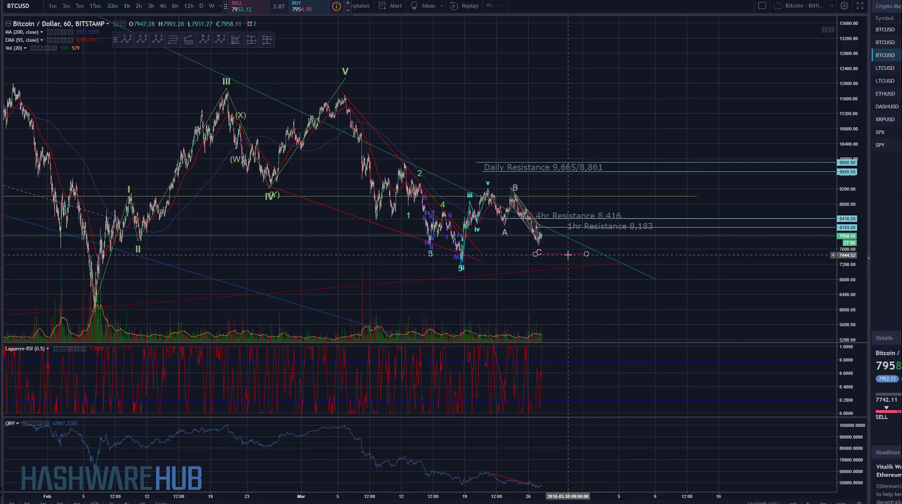
pyautogui.press('Delete')
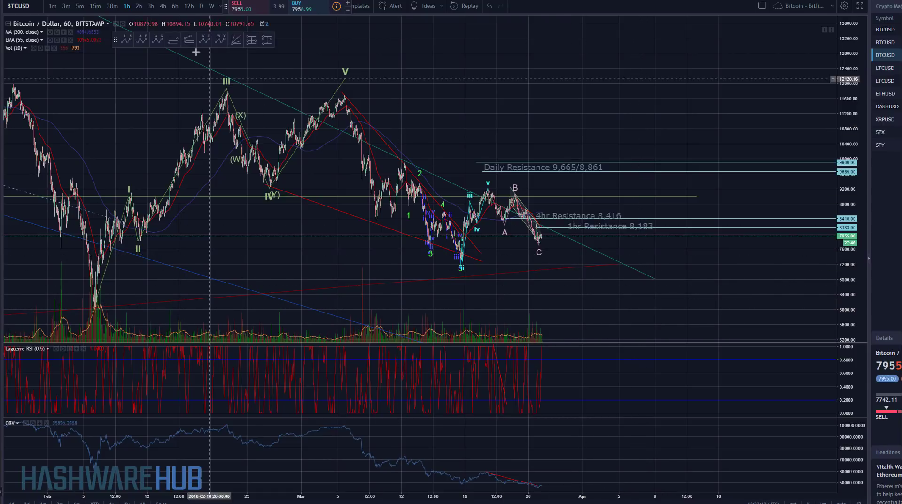
# Place a long position just after wave C with entry at about 7,093, stop at about 6,699 and target at about 8,009.
pyautogui.click(250, 40)
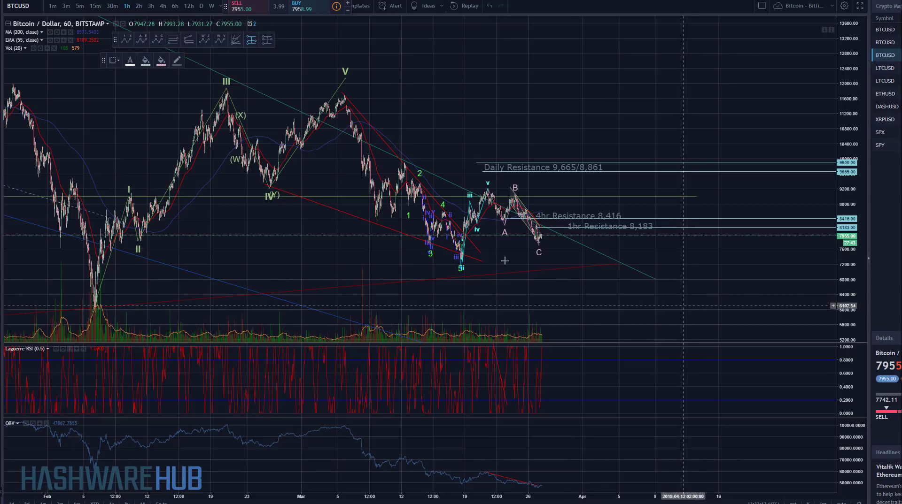
pyautogui.click(558, 268)
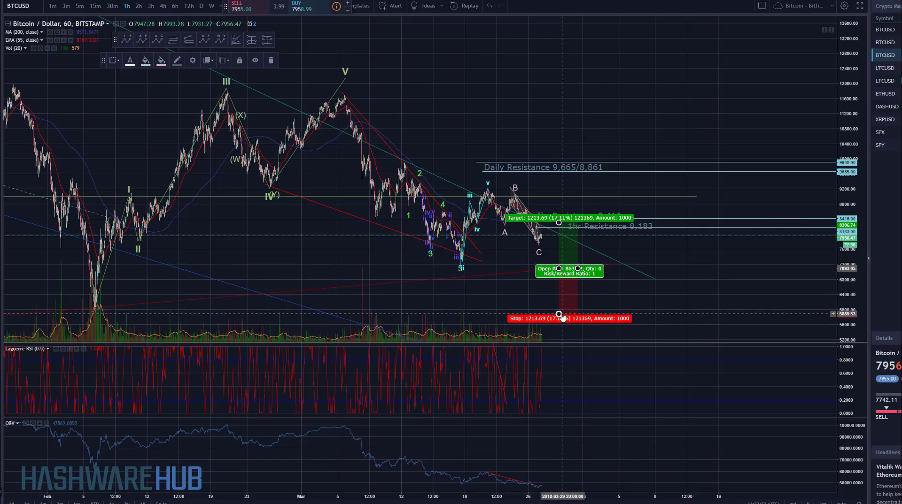
pyautogui.moveTo(561, 315); pyautogui.dragTo(561, 284)
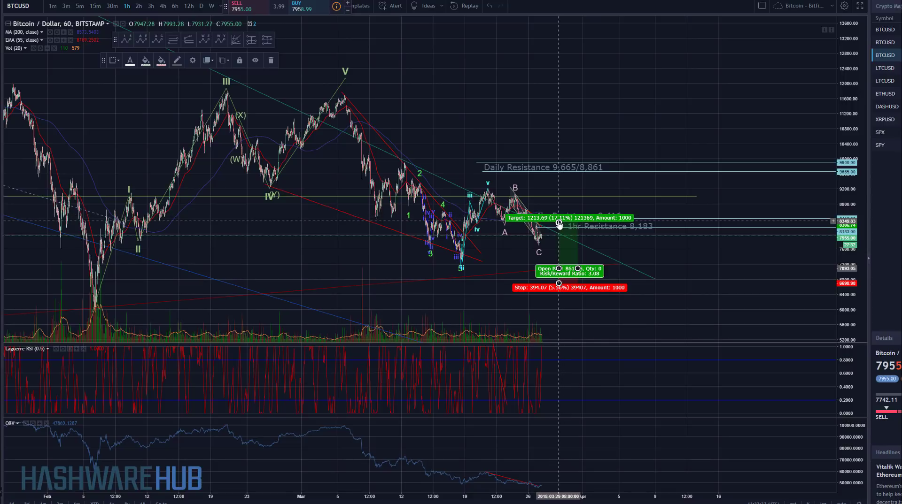
pyautogui.moveTo(558, 223); pyautogui.dragTo(559, 234)
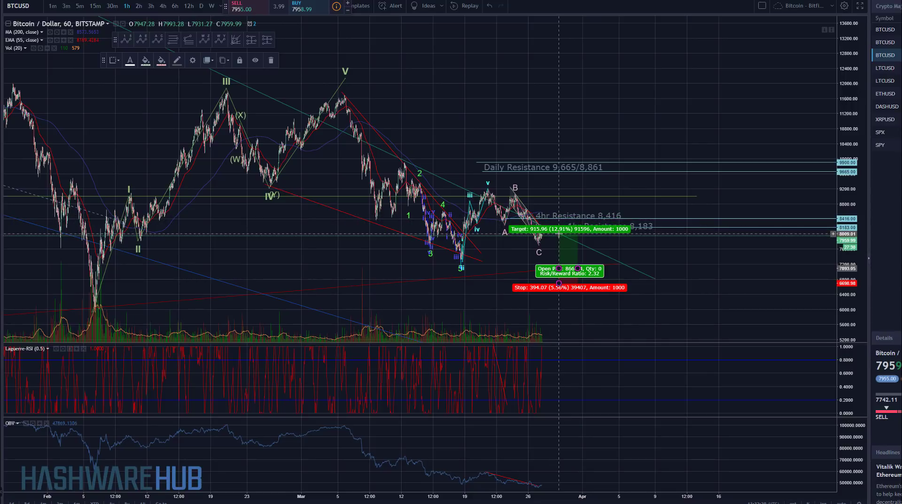
pyautogui.scroll(5, 466, 295)
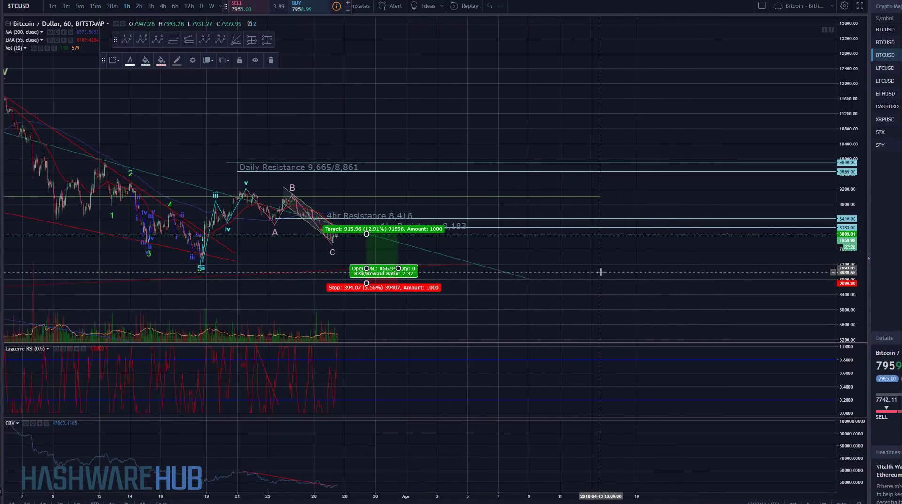
# Raise the long position's stop to about 6,790, just below the rising red trendline.
pyautogui.moveTo(466, 296); pyautogui.dragTo(698, 256)
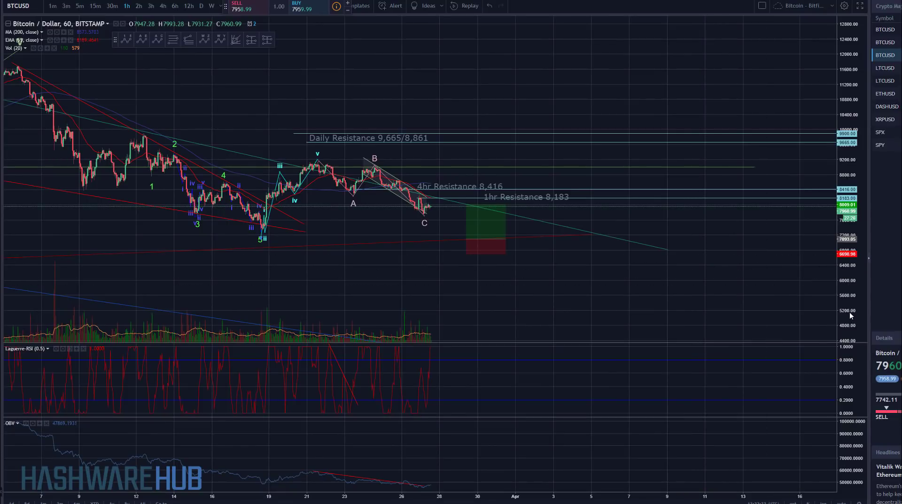
pyautogui.moveTo(849, 312); pyautogui.dragTo(790, 233)
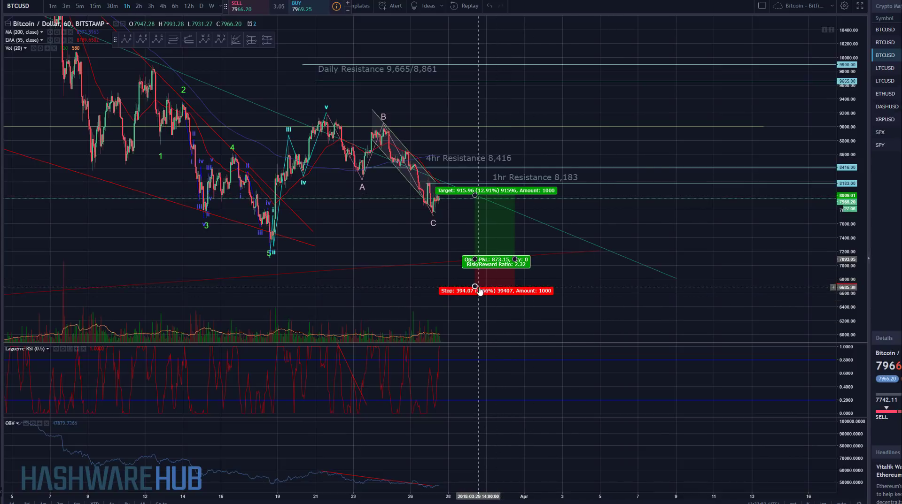
pyautogui.moveTo(477, 287); pyautogui.dragTo(478, 280)
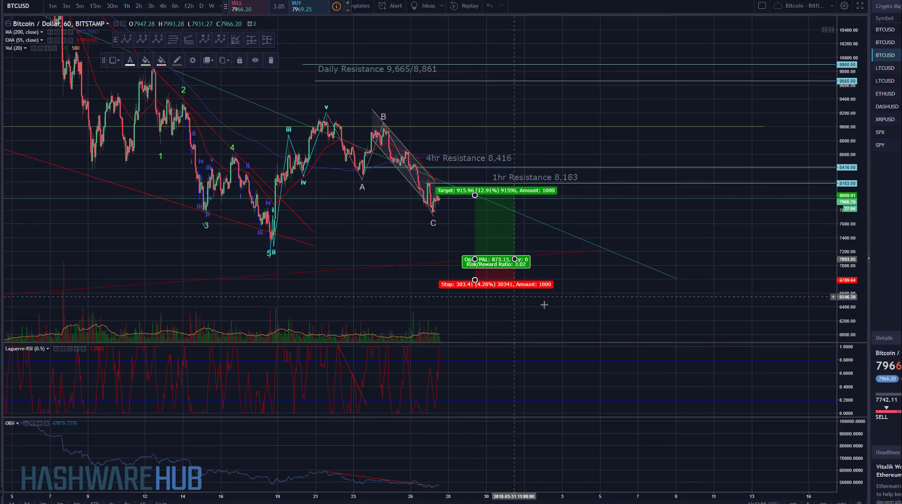
pyautogui.click(606, 315)
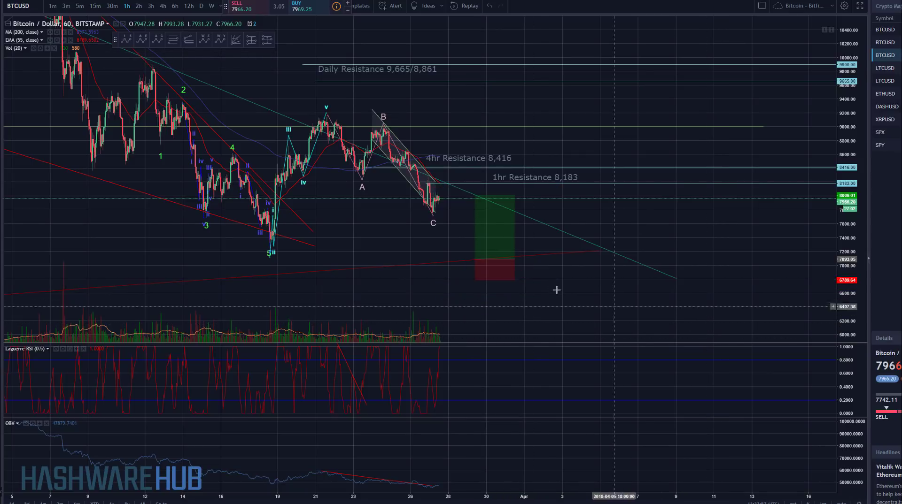
pyautogui.click(510, 274)
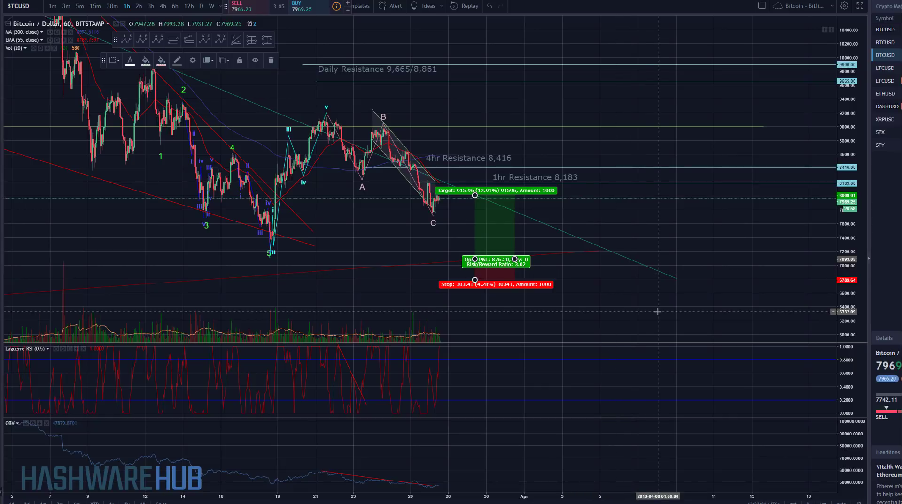
pyautogui.click(656, 368)
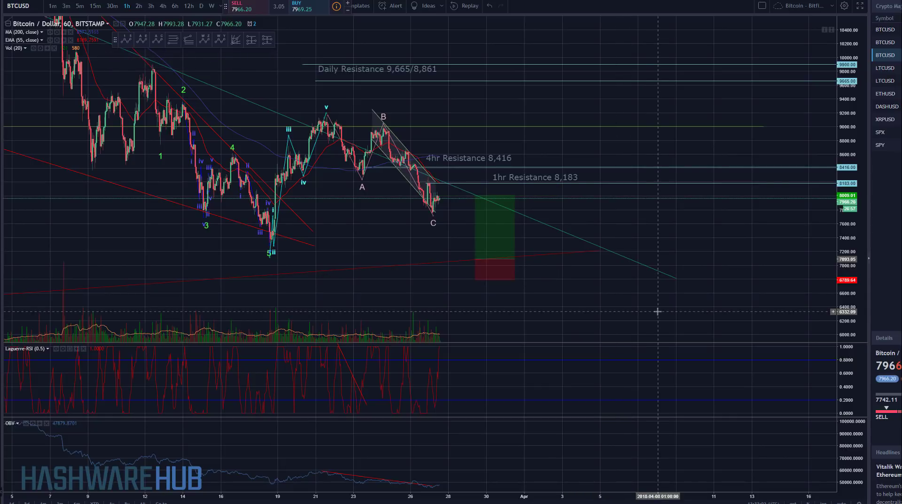
pyautogui.click(486, 274)
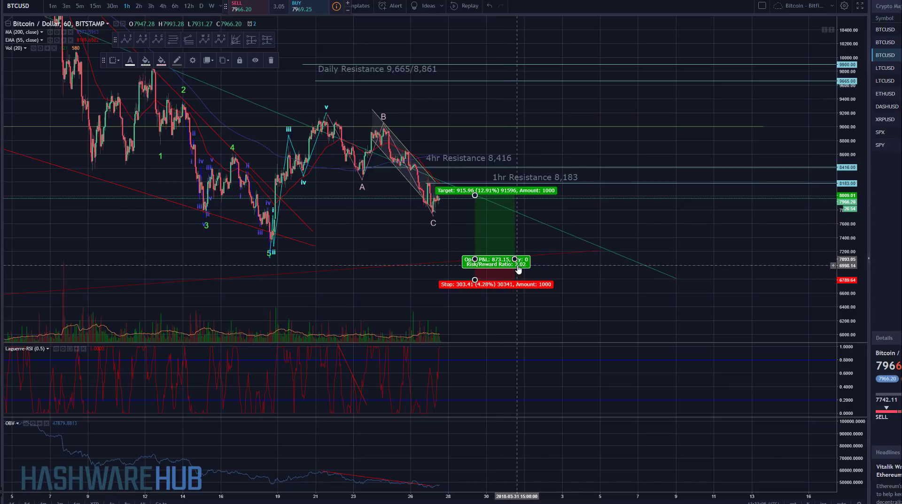
pyautogui.click(640, 293)
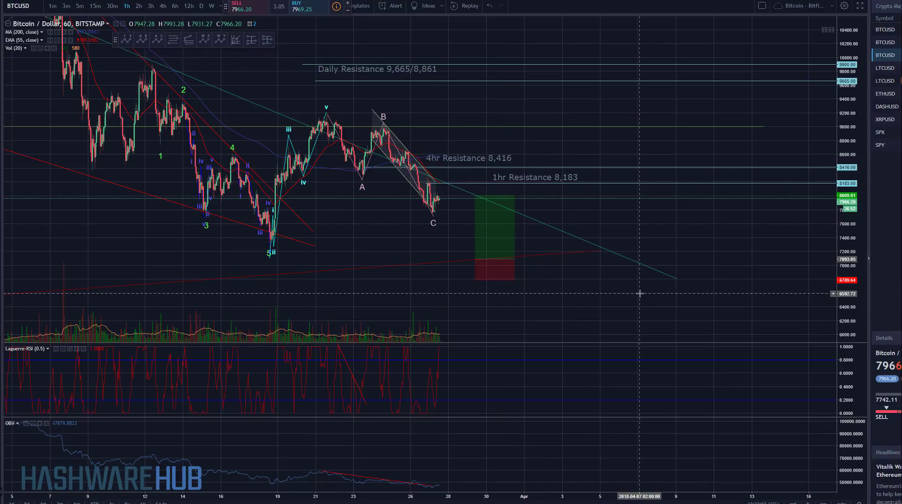
# Delete the long position placed after wave C.
pyautogui.scroll(-3, 640, 294)
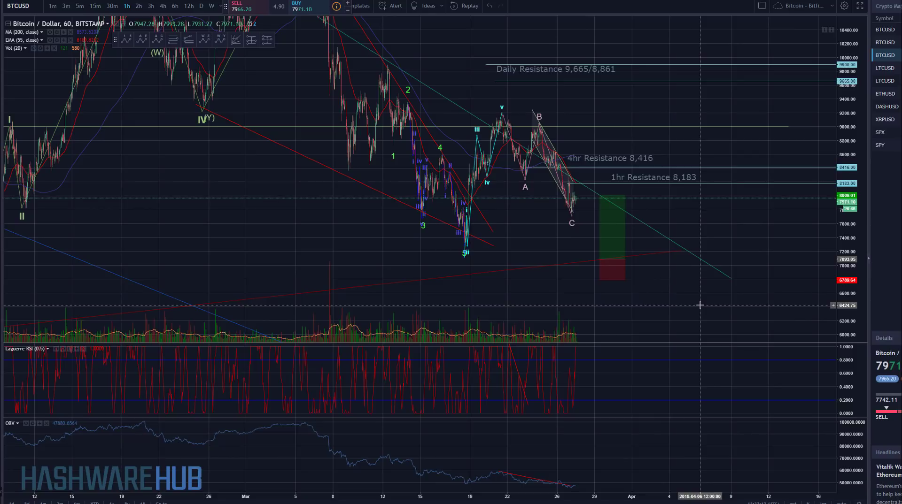
pyautogui.moveTo(695, 292); pyautogui.dragTo(687, 292)
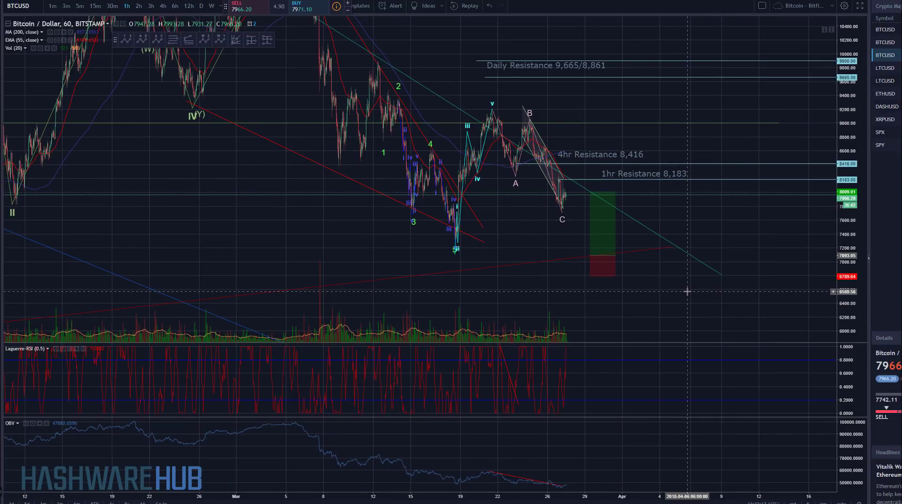
pyautogui.click(614, 244)
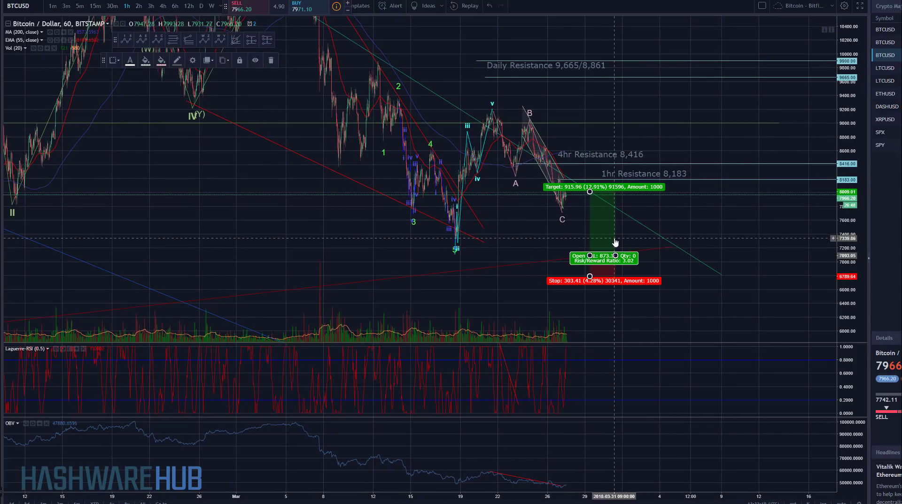
pyautogui.press('Delete')
# Examine the rising red trendline from the early February low to the area below wave C.
pyautogui.scroll(-5, 614, 243)
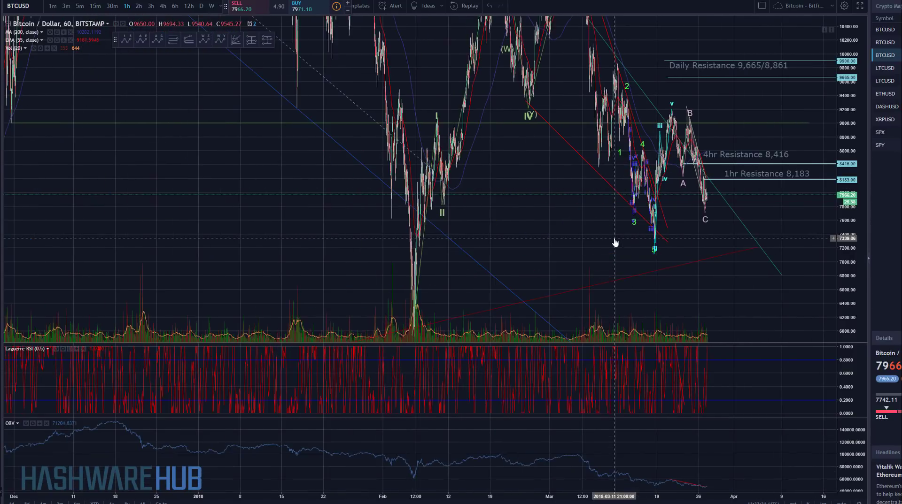
pyautogui.moveTo(727, 319); pyautogui.dragTo(675, 236)
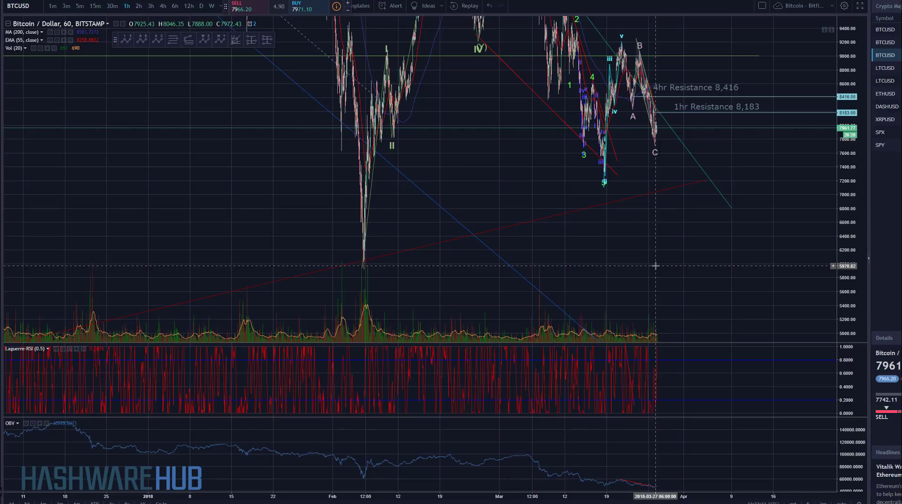
pyautogui.scroll(3, 655, 266)
pyautogui.moveTo(655, 266); pyautogui.dragTo(608, 239)
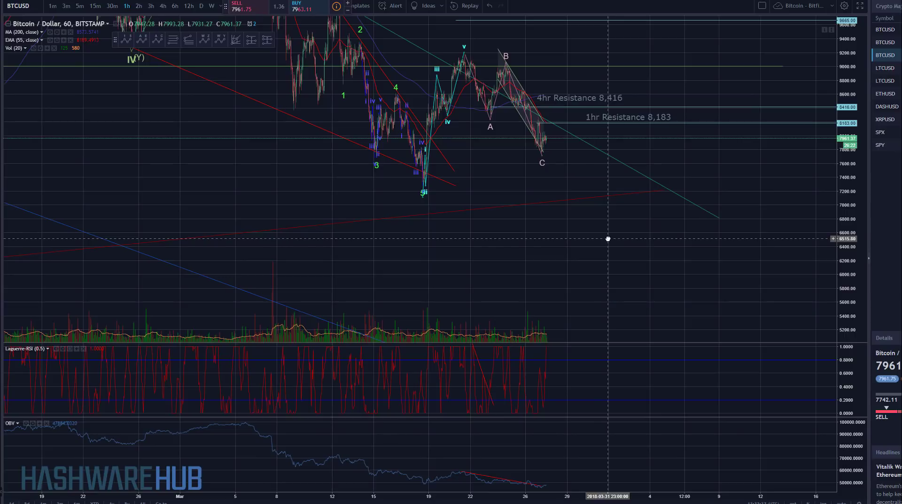
pyautogui.moveTo(607, 239); pyautogui.dragTo(600, 265)
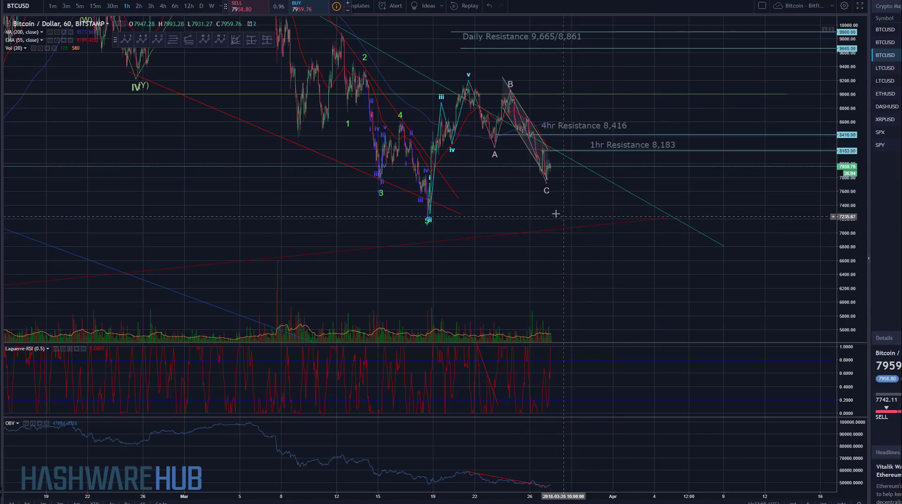
pyautogui.scroll(3, 548, 243)
pyautogui.hscroll(-3, 453, 203)
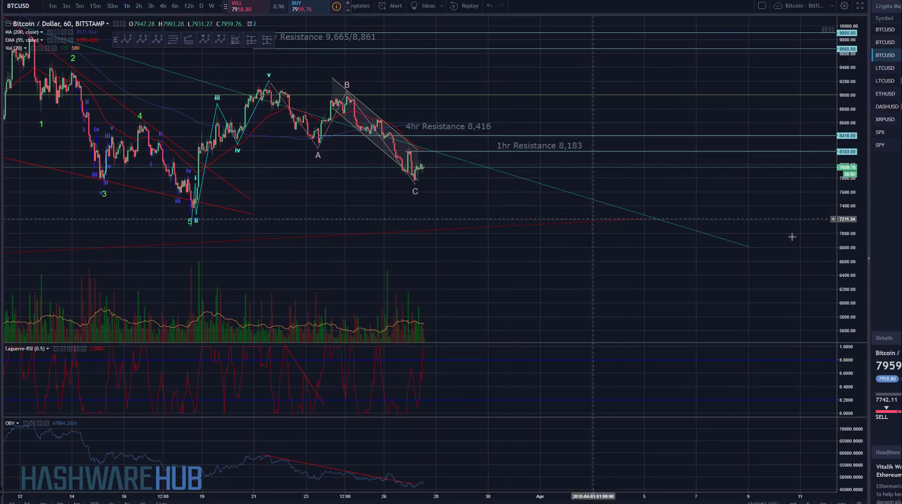
pyautogui.hscroll(-2, 792, 237)
pyautogui.hscroll(-2, 538, 264)
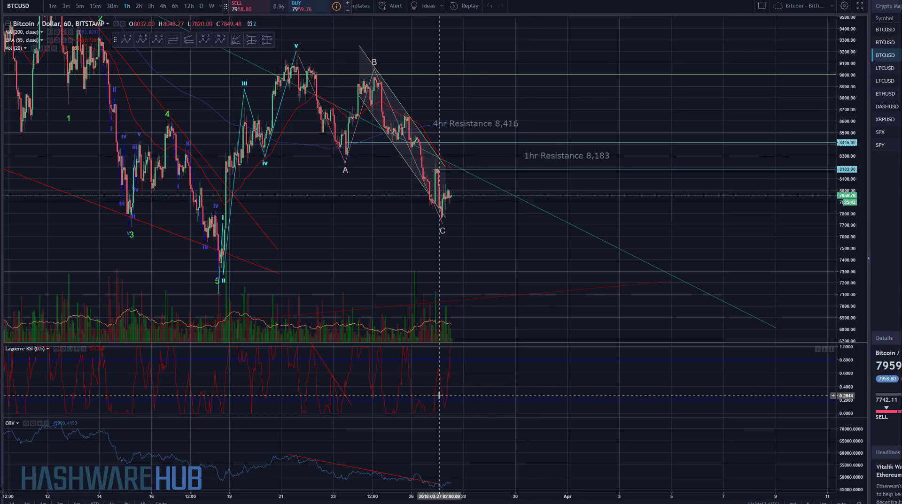
# Examine the descending channel from wave B to wave C and the hourly candles at its lower end.
pyautogui.scroll(3, 438, 396)
pyautogui.moveTo(268, 326); pyautogui.dragTo(644, 271)
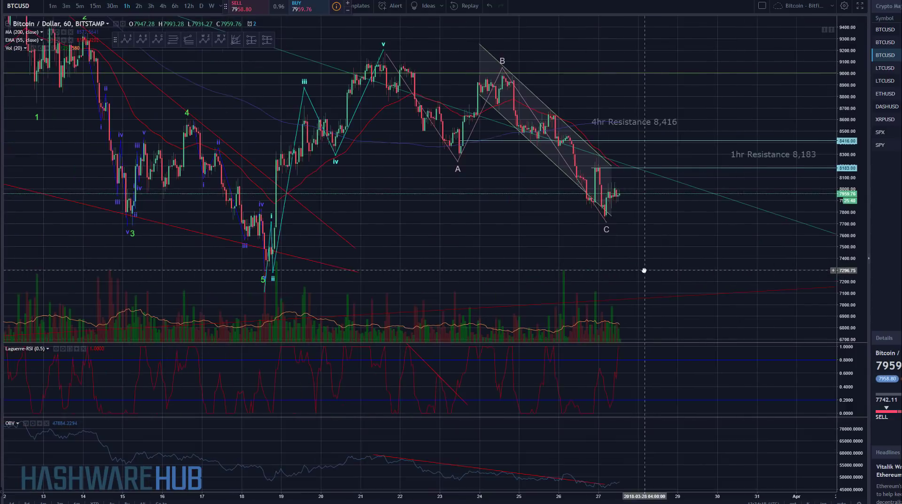
pyautogui.doubleClick(843, 280)
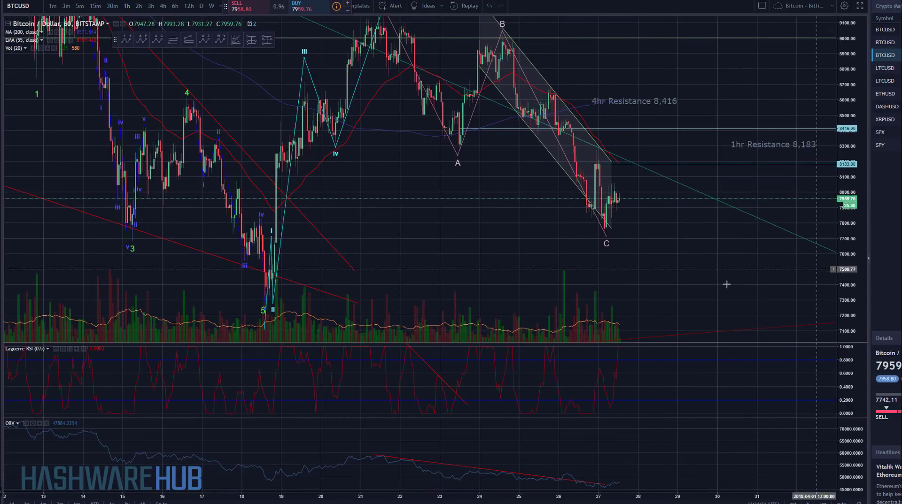
pyautogui.moveTo(726, 285); pyautogui.dragTo(709, 272)
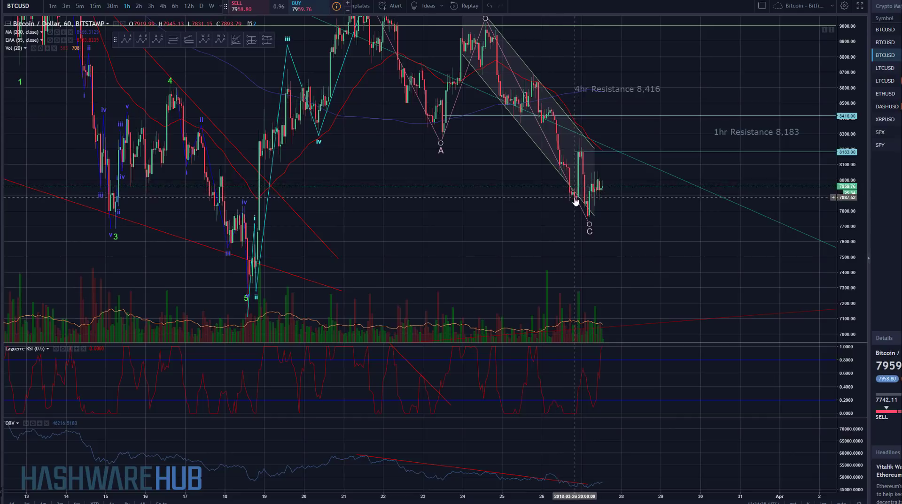
pyautogui.scroll(3, 640, 262)
pyautogui.moveTo(543, 262); pyautogui.dragTo(578, 227)
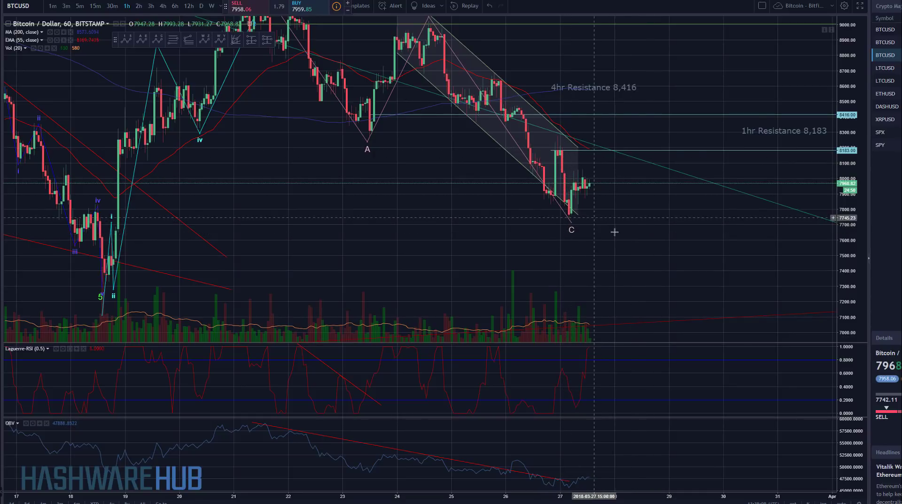
pyautogui.hscroll(2, 614, 232)
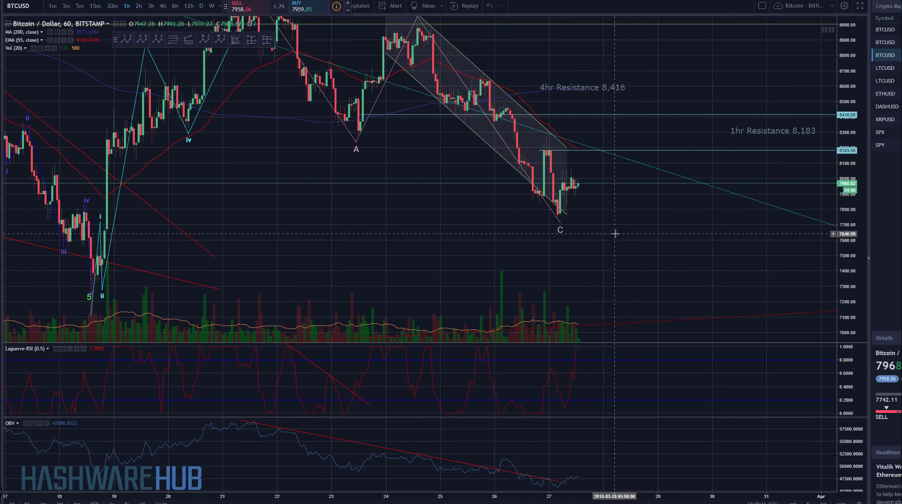
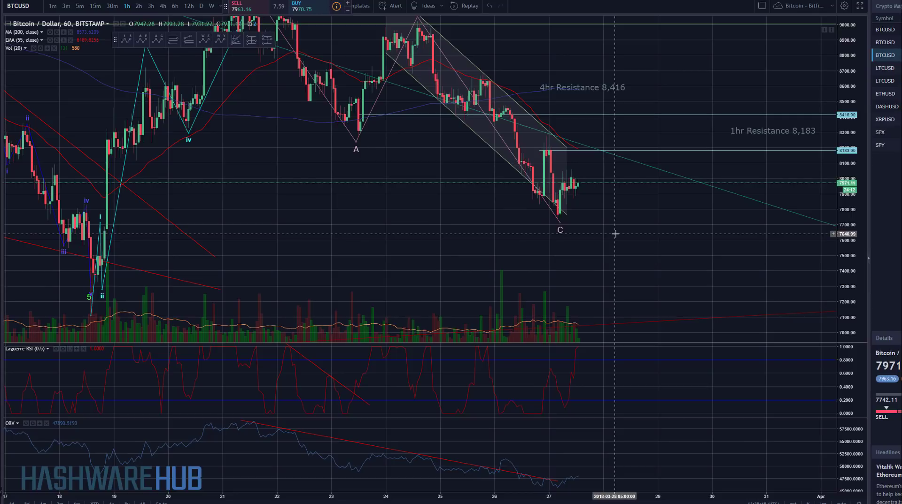
# Inspect the March 26 candles at the channel's lower edge and the bounce to the 1hr resistance at 8,183.
pyautogui.moveTo(615, 233); pyautogui.dragTo(601, 264)
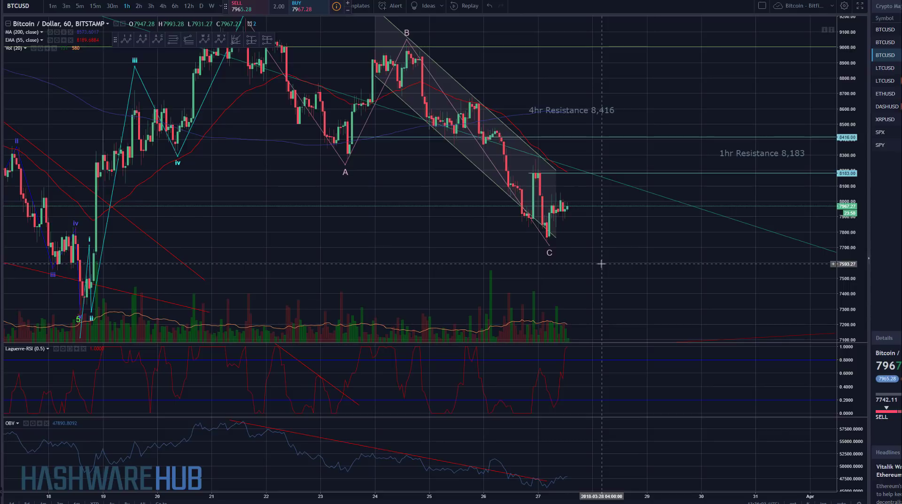
pyautogui.click(525, 217)
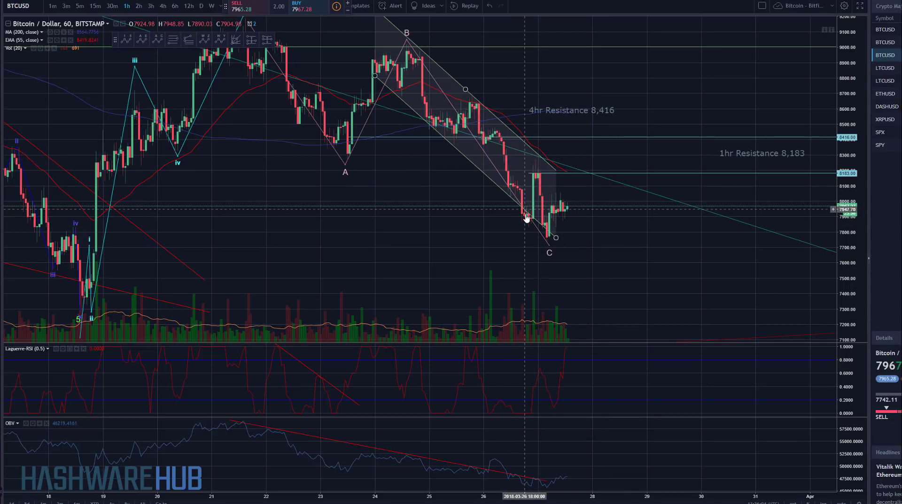
pyautogui.click(543, 175)
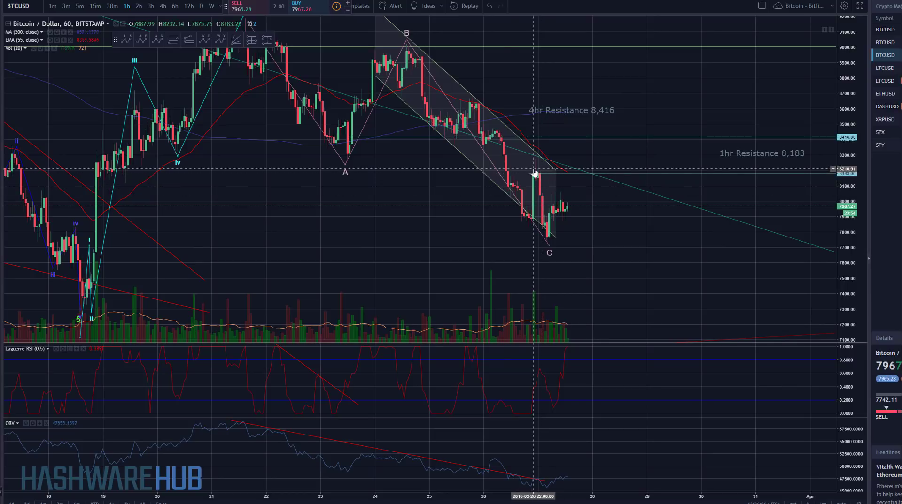
pyautogui.click(524, 211)
pyautogui.click(529, 221)
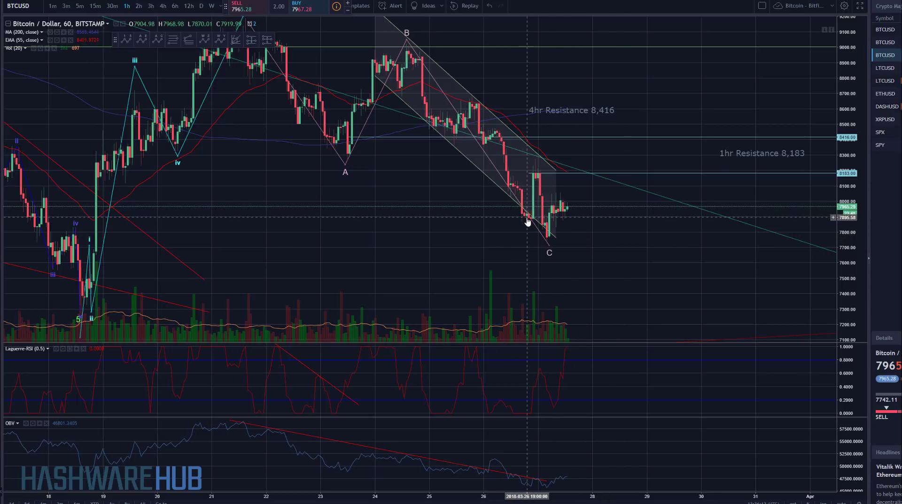
pyautogui.click(535, 179)
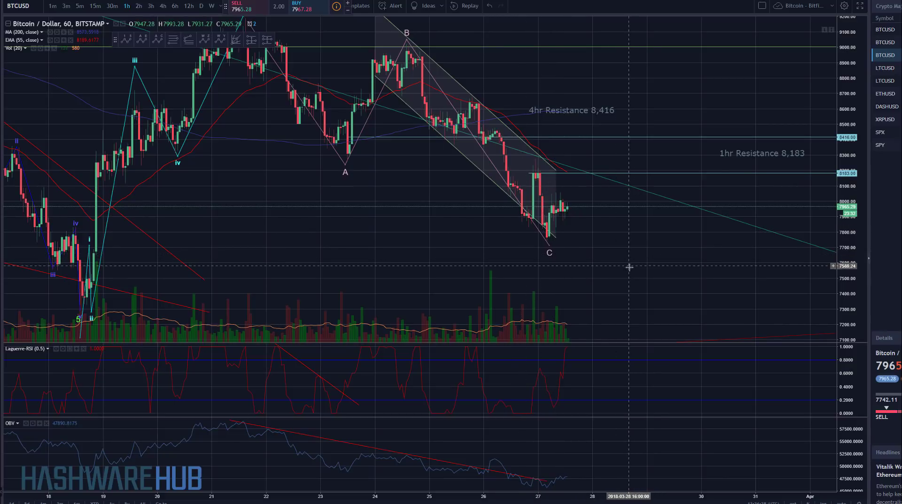
# Examine the hourly candles after wave C against the 8,183 and 8,416 resistances, the descending teal trendline and the Laguerre-RSI.
pyautogui.moveTo(626, 263); pyautogui.dragTo(667, 274)
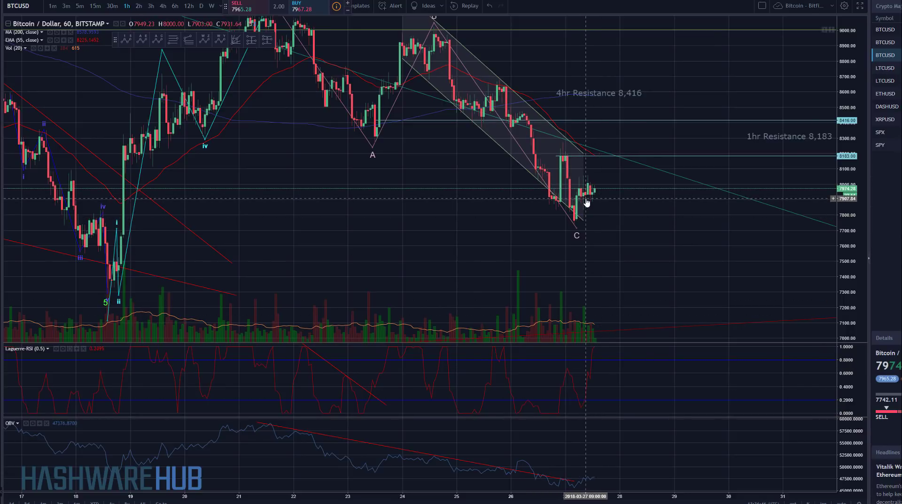
pyautogui.scroll(3, 586, 202)
pyautogui.moveTo(586, 257); pyautogui.dragTo(795, 262)
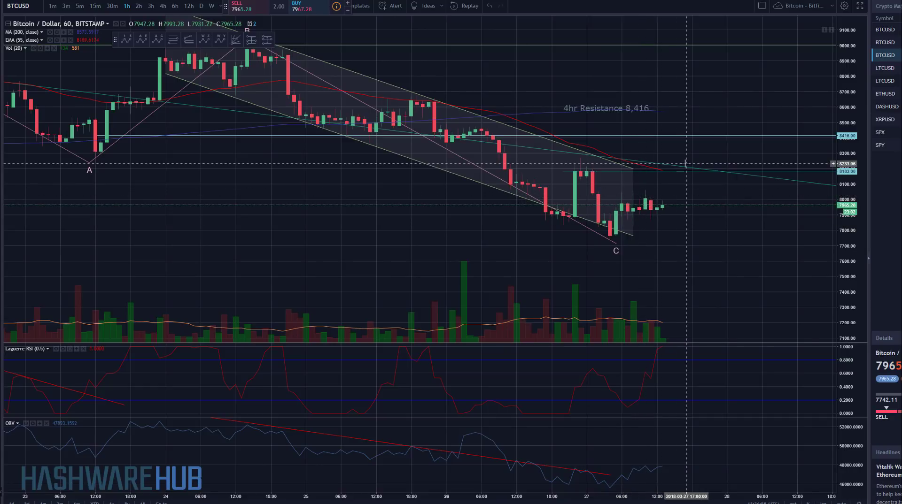
pyautogui.hscroll(2, 694, 221)
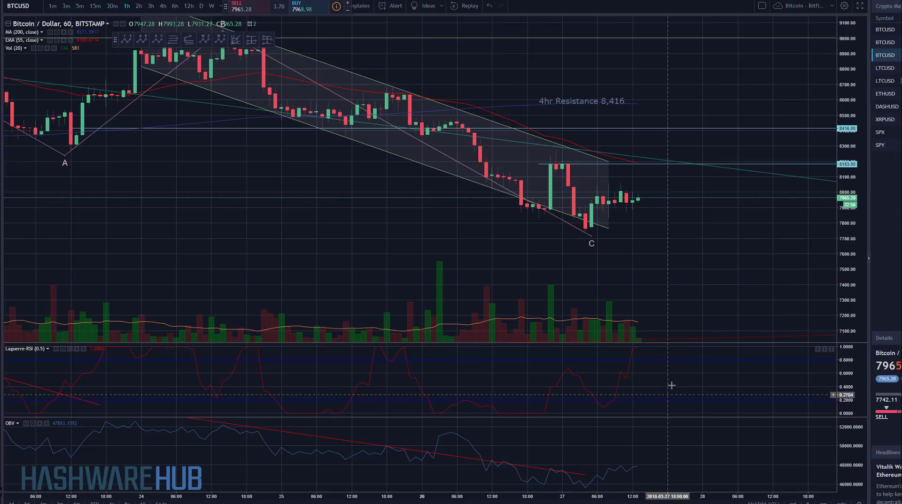
pyautogui.moveTo(645, 277); pyautogui.dragTo(596, 291)
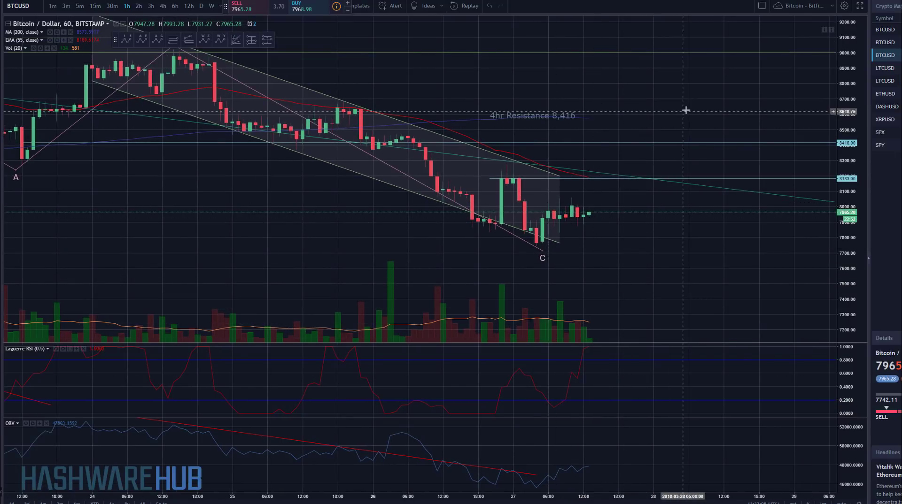
pyautogui.moveTo(634, 253); pyautogui.dragTo(637, 229)
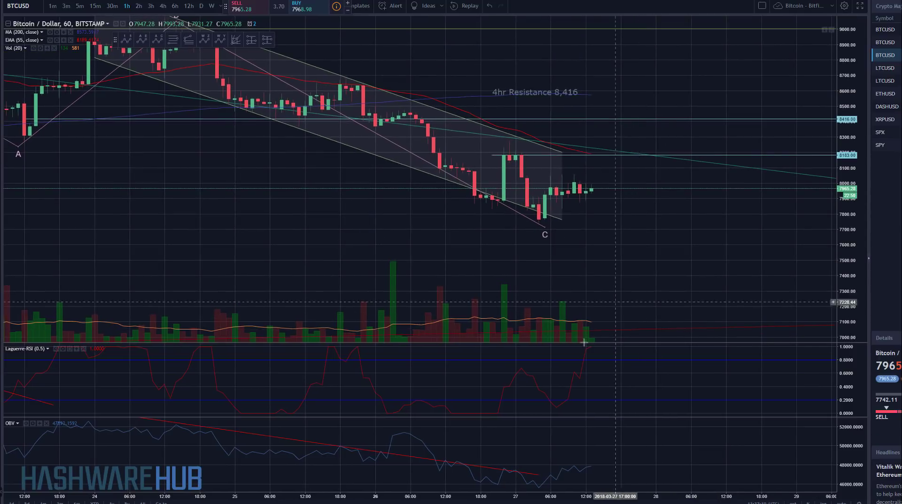
pyautogui.scroll(-5, 685, 255)
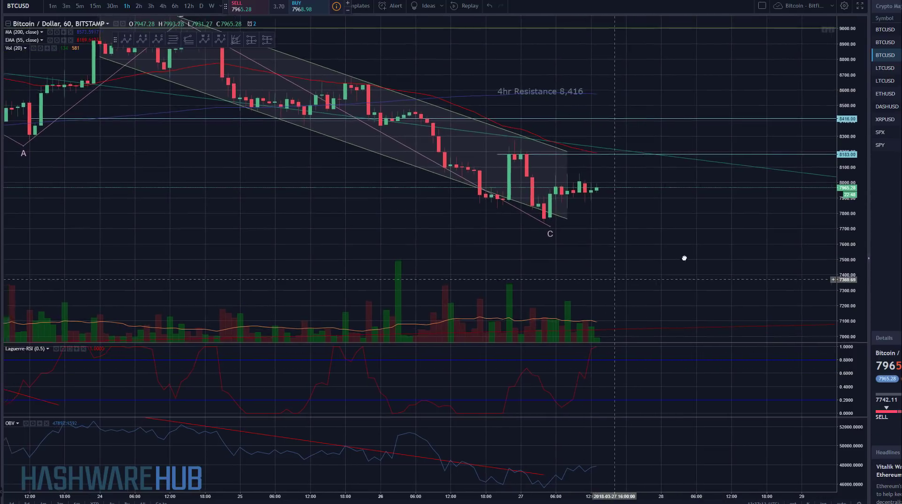
pyautogui.scroll(-2, 761, 253)
pyautogui.moveTo(761, 254); pyautogui.dragTo(702, 269)
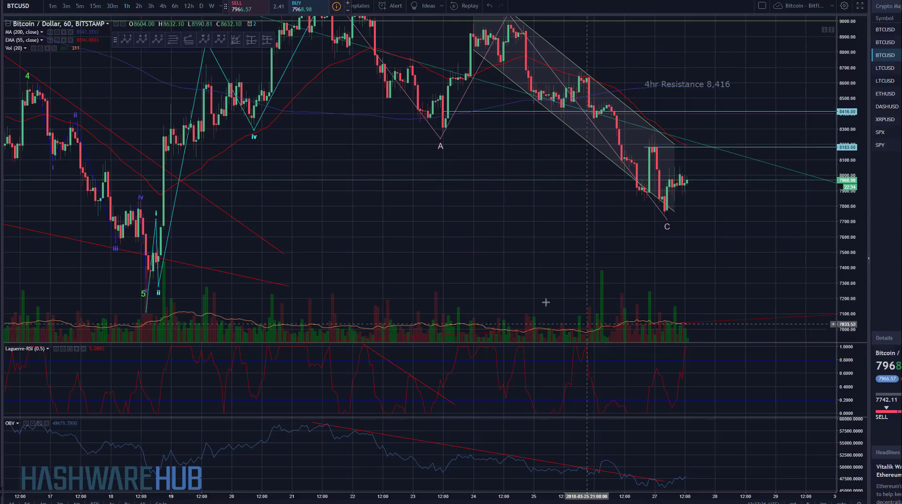
# Switch the Bitstamp Bitcoin chart to the daily interval, rescale the price axis and examine the candles around wave C.
pyautogui.click(201, 6)
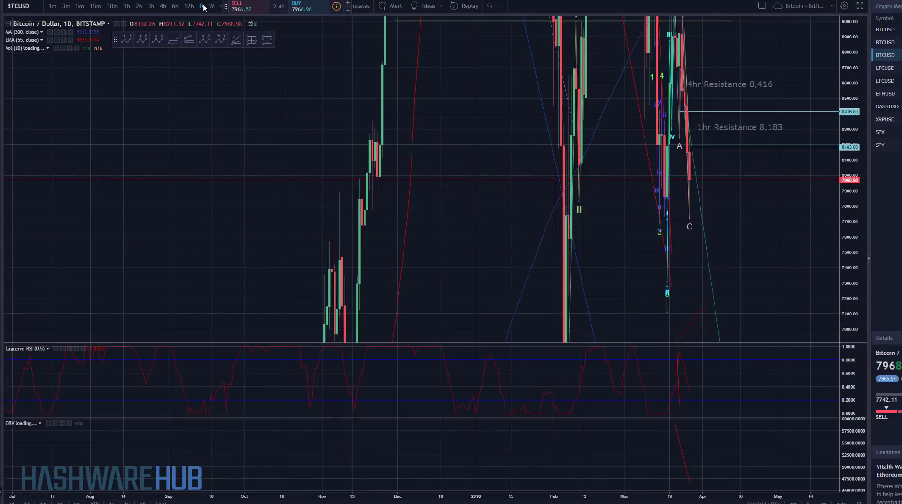
pyautogui.doubleClick(837, 226)
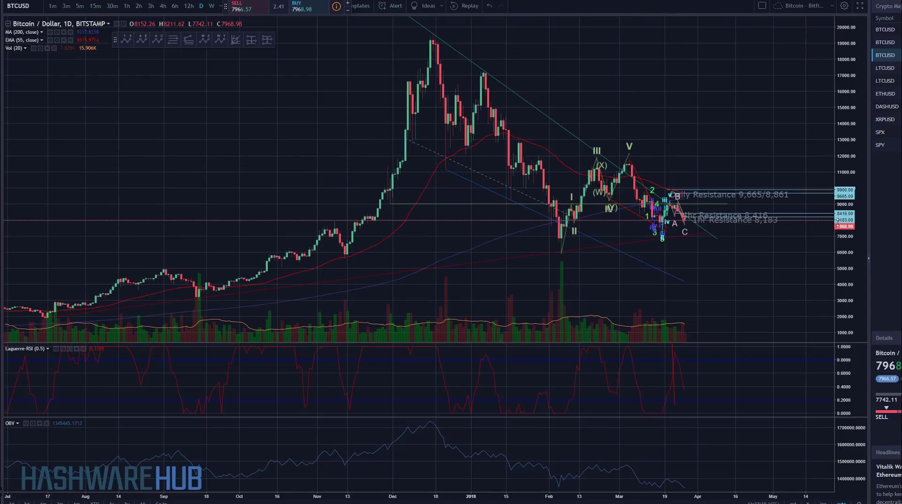
pyautogui.scroll(5, 515, 274)
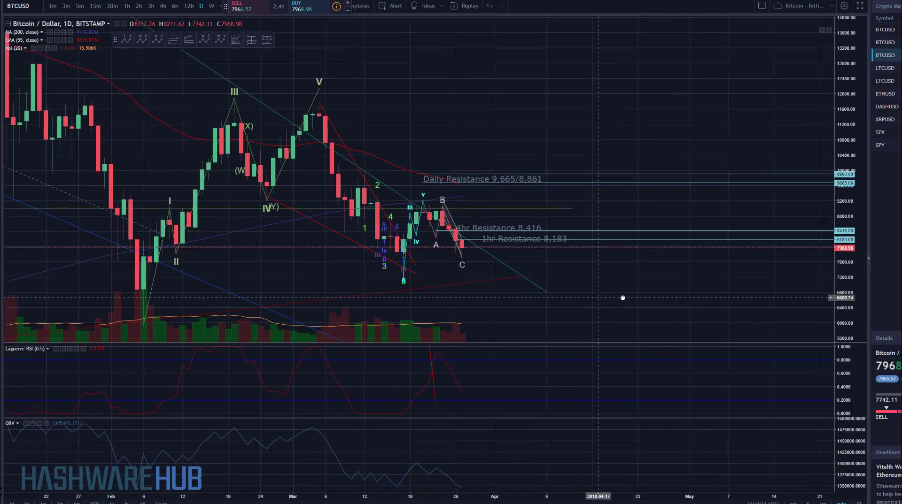
pyautogui.moveTo(440, 249); pyautogui.dragTo(479, 247)
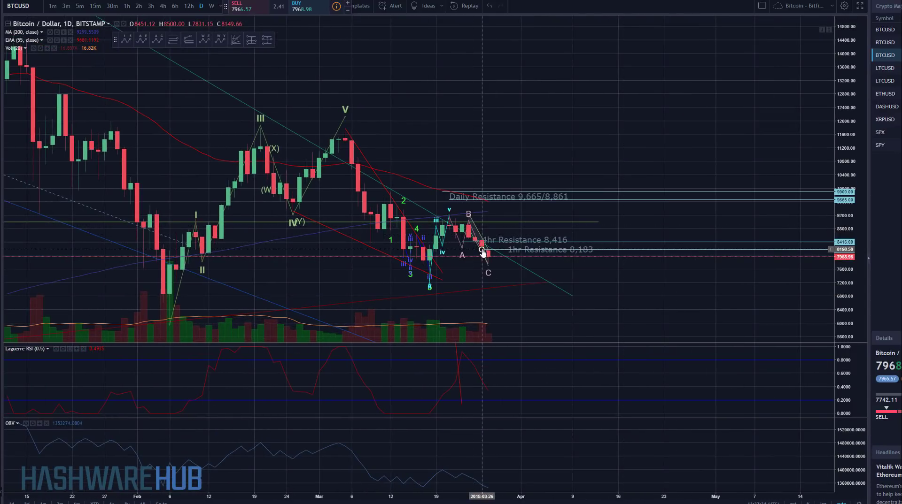
# Compare the daily Bitcoin charts from Bitfinex and Coinbase, examining price against the rising red trendline and the descending trendline.
pyautogui.click(888, 45)
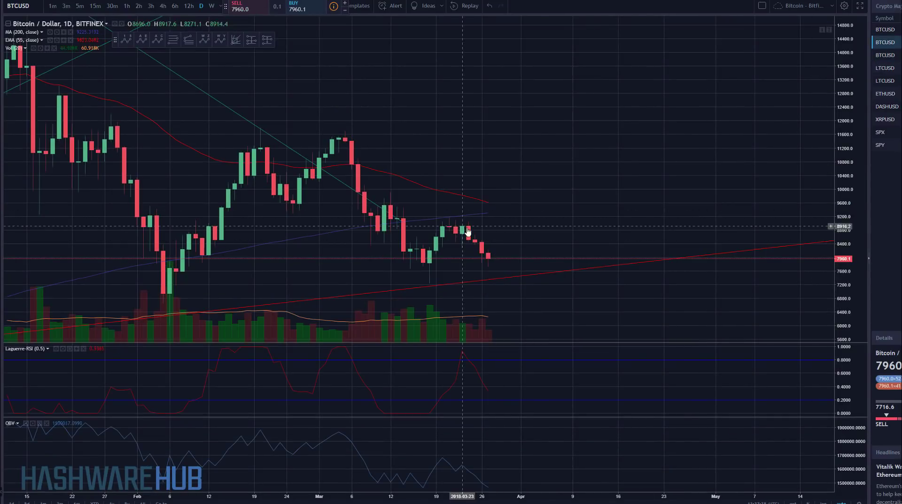
pyautogui.scroll(-5, 612, 254)
pyautogui.scroll(-1, 612, 254)
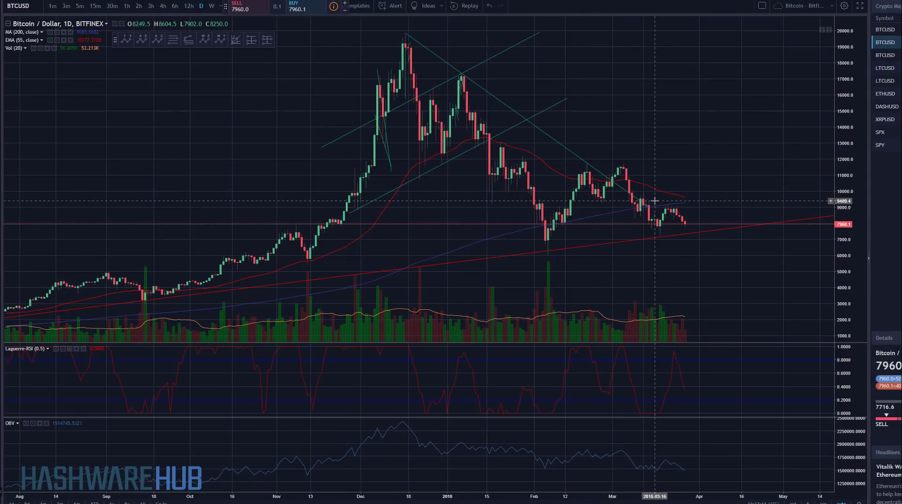
pyautogui.click(885, 29)
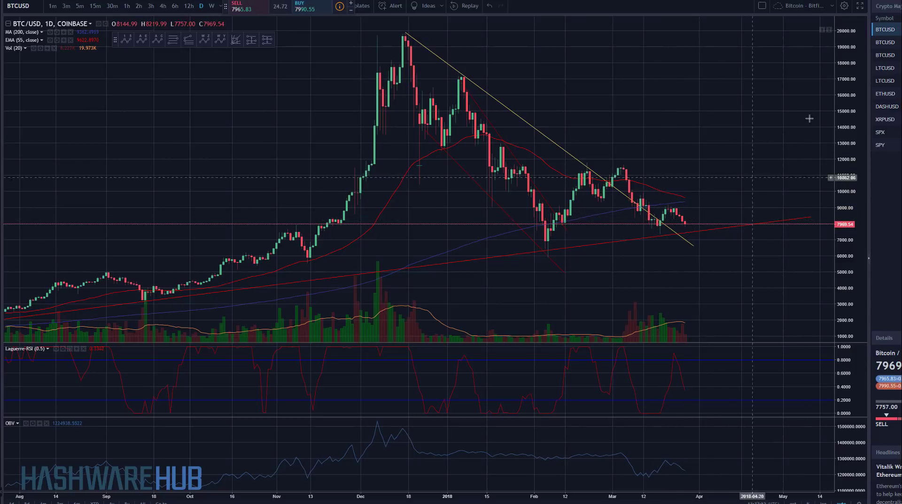
pyautogui.scroll(3, 545, 283)
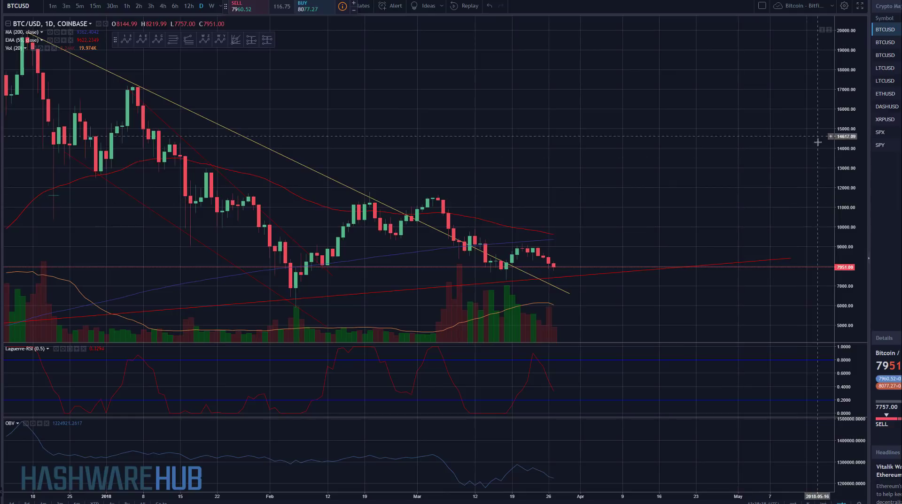
# Return to the Bitstamp daily chart and examine wave C against the rising red trendline, the resistances and the descending teal trendline.
pyautogui.click(884, 55)
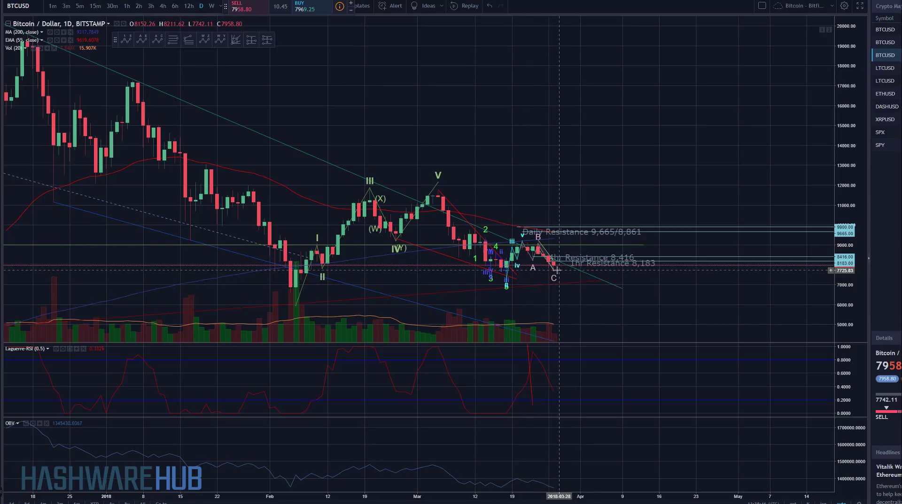
pyautogui.scroll(3, 475, 302)
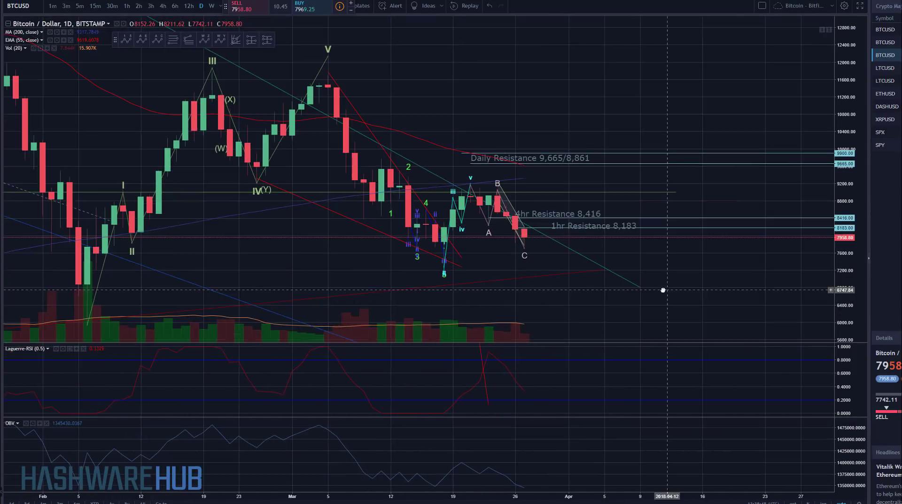
pyautogui.scroll(-3, 664, 288)
pyautogui.scroll(4, 438, 314)
pyautogui.moveTo(399, 334); pyautogui.dragTo(793, 280)
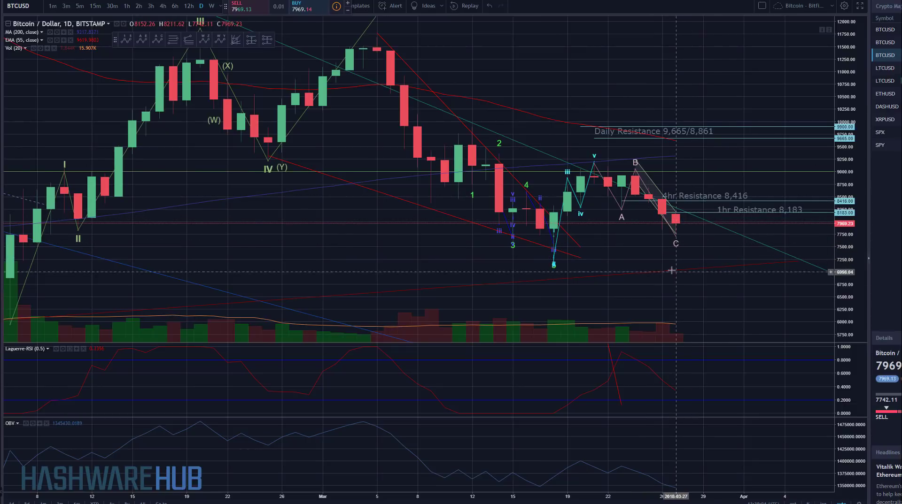
pyautogui.scroll(-5, 687, 266)
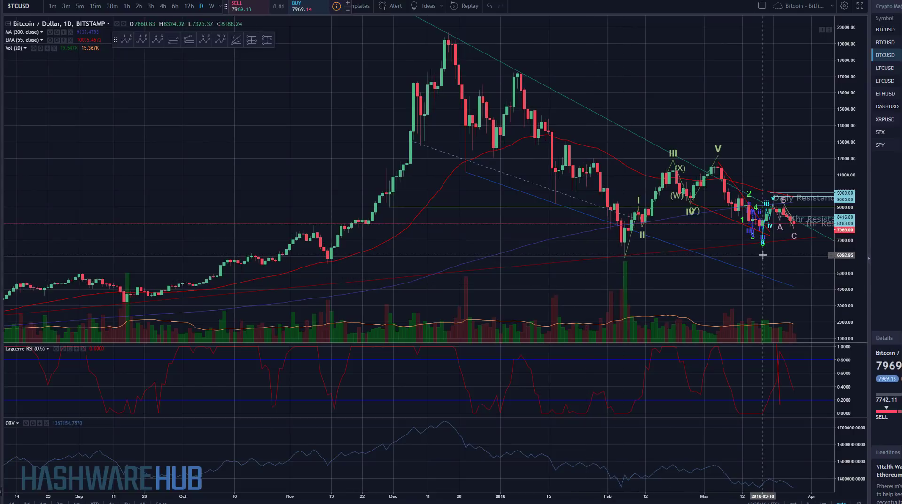
# Draw a descending trendline on the daily OBV from its mid-December 2017 peak past the early-March high to early April 2018.
pyautogui.moveTo(686, 290); pyautogui.dragTo(686, 291)
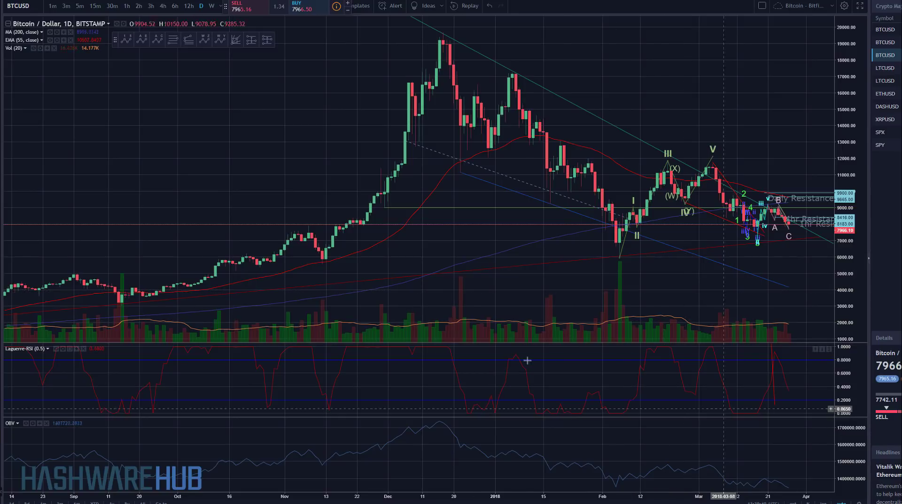
pyautogui.hotkey('alt', 't')
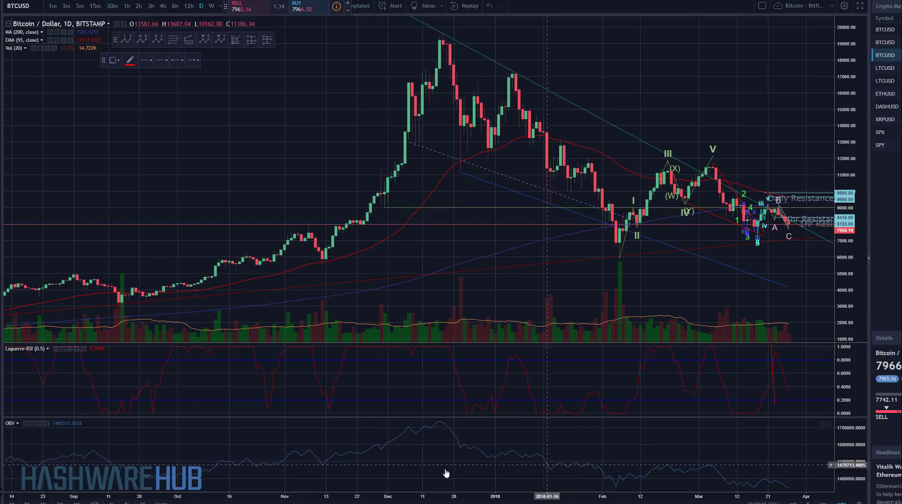
pyautogui.click(438, 422)
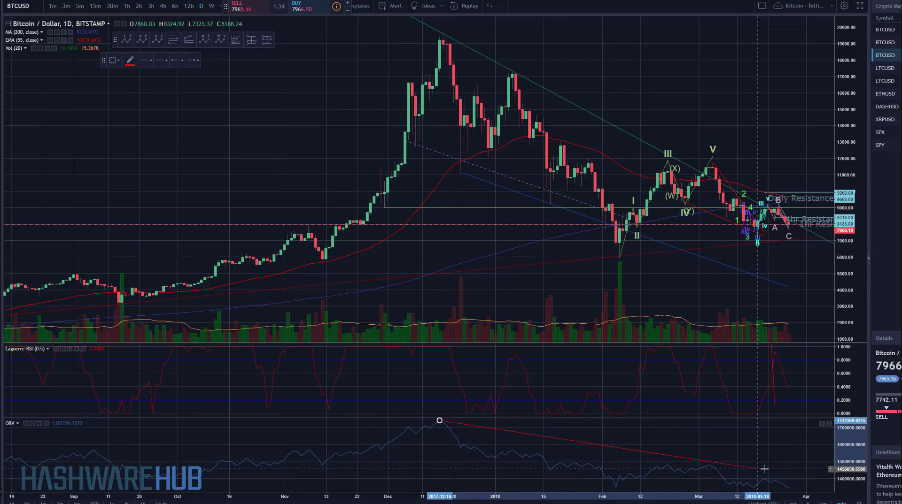
pyautogui.click(812, 482)
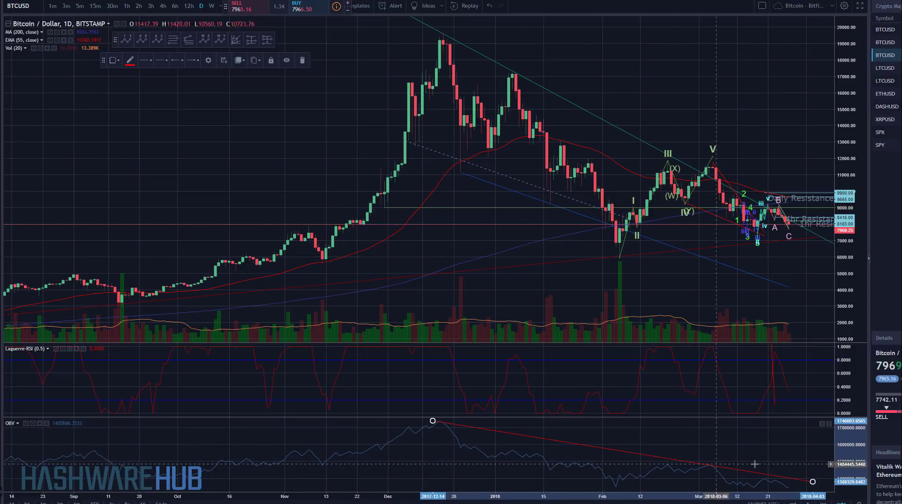
pyautogui.moveTo(802, 488); pyautogui.dragTo(782, 490)
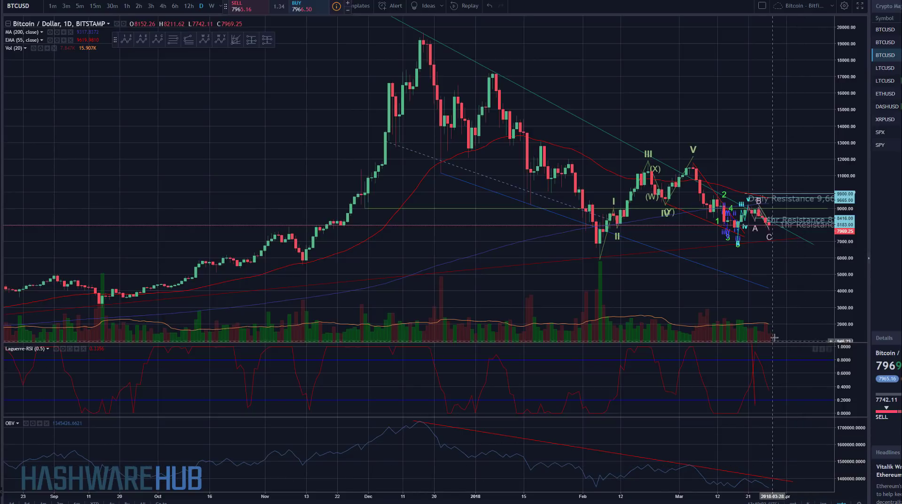
pyautogui.moveTo(776, 489); pyautogui.dragTo(763, 315)
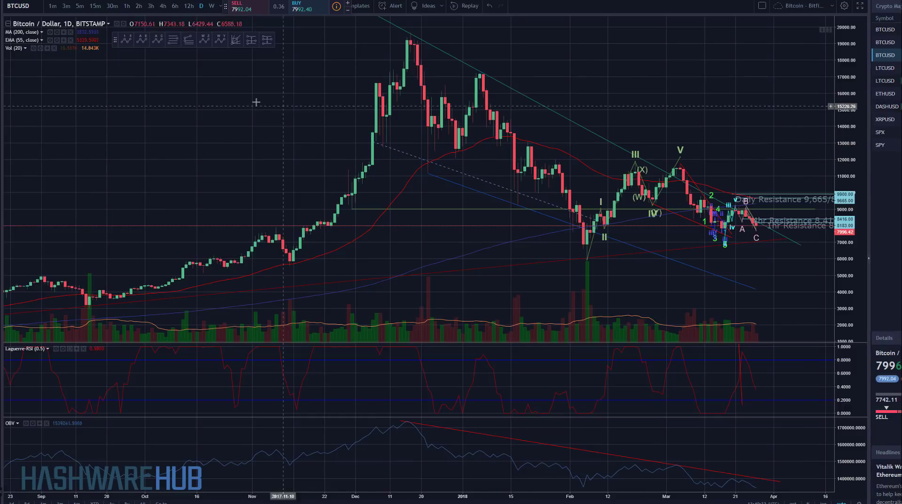
# Switch back to the 1-hour interval and examine wave C between the 8,183 resistance and the rising red trendline.
pyautogui.click(127, 6)
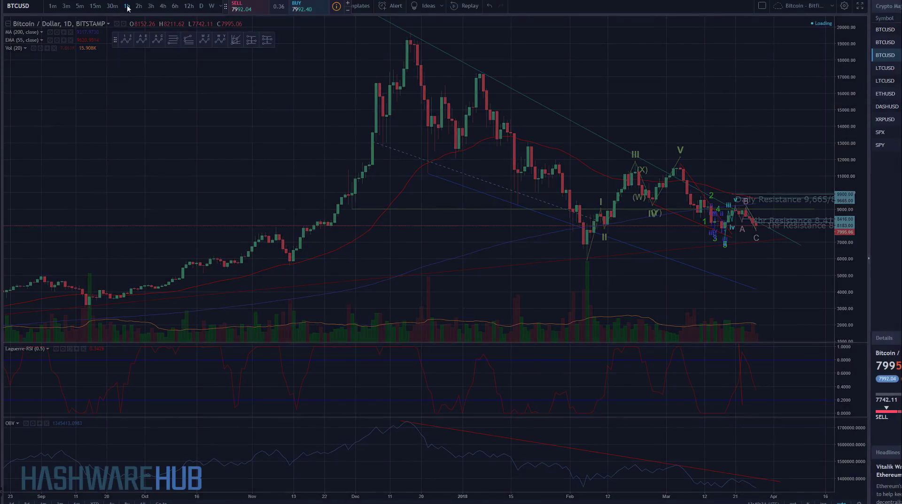
pyautogui.scroll(-10, 744, 260)
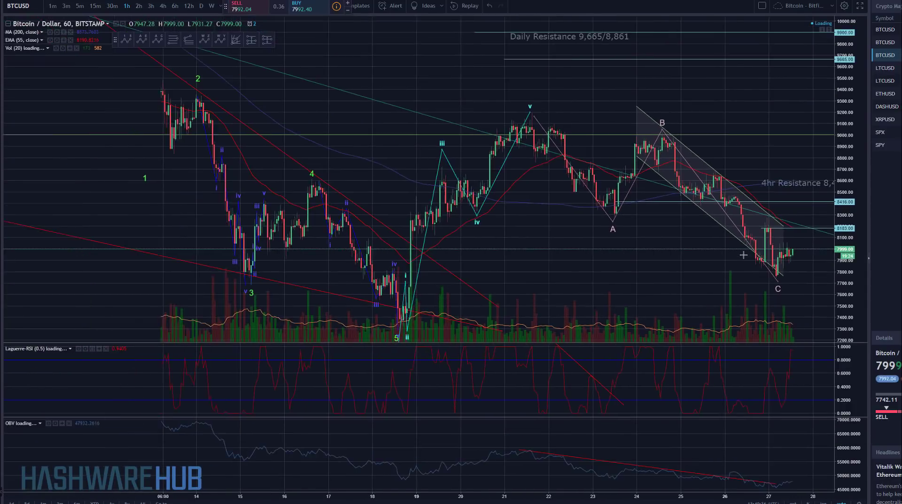
pyautogui.moveTo(732, 288); pyautogui.dragTo(574, 277)
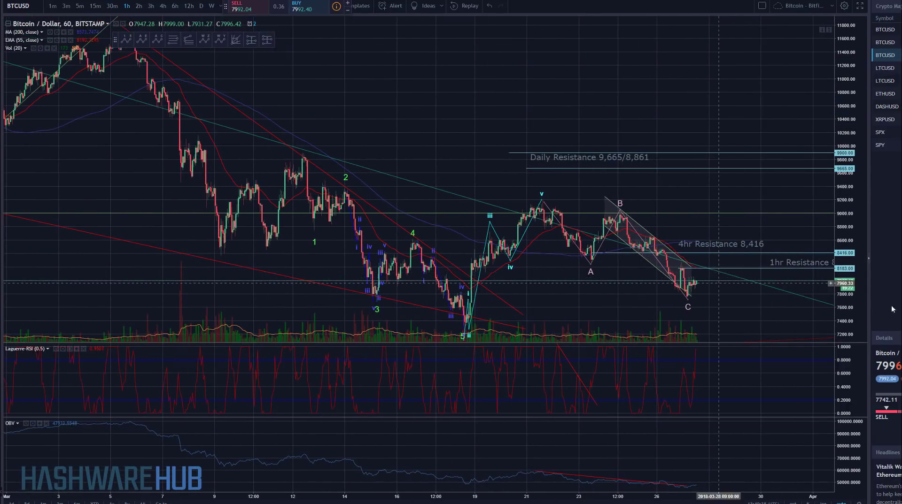
pyautogui.moveTo(856, 313); pyautogui.dragTo(712, 105)
pyautogui.moveTo(664, 247); pyautogui.dragTo(650, 244)
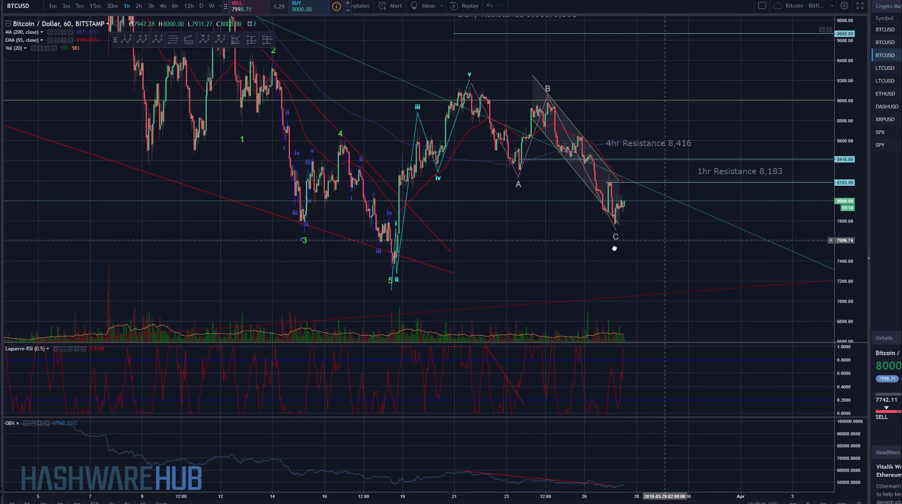
pyautogui.moveTo(650, 243); pyautogui.dragTo(606, 254)
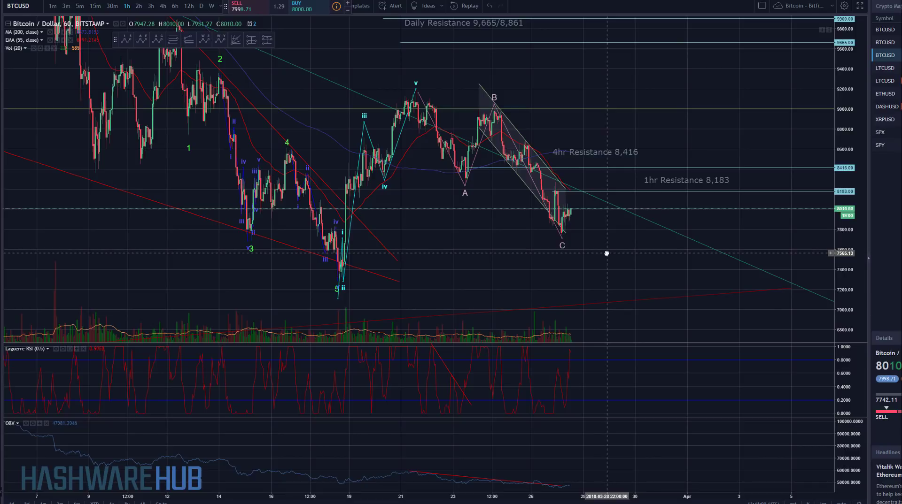
pyautogui.moveTo(592, 249); pyautogui.dragTo(585, 256)
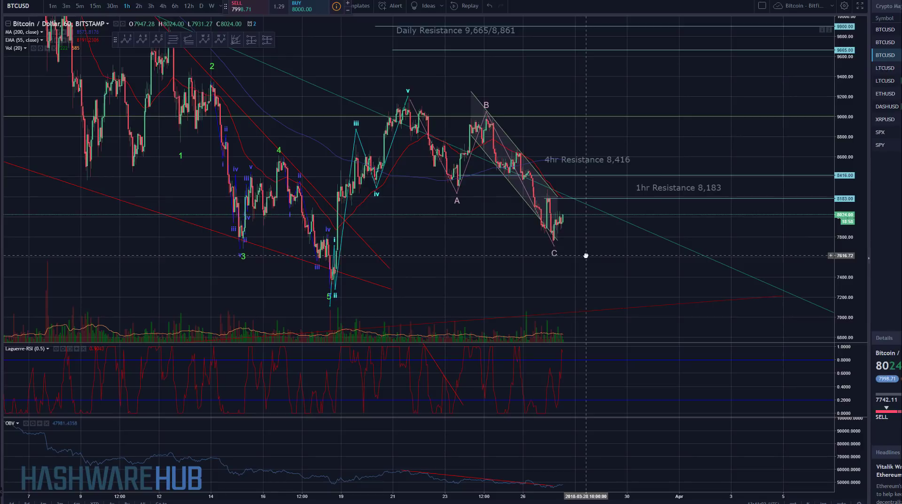